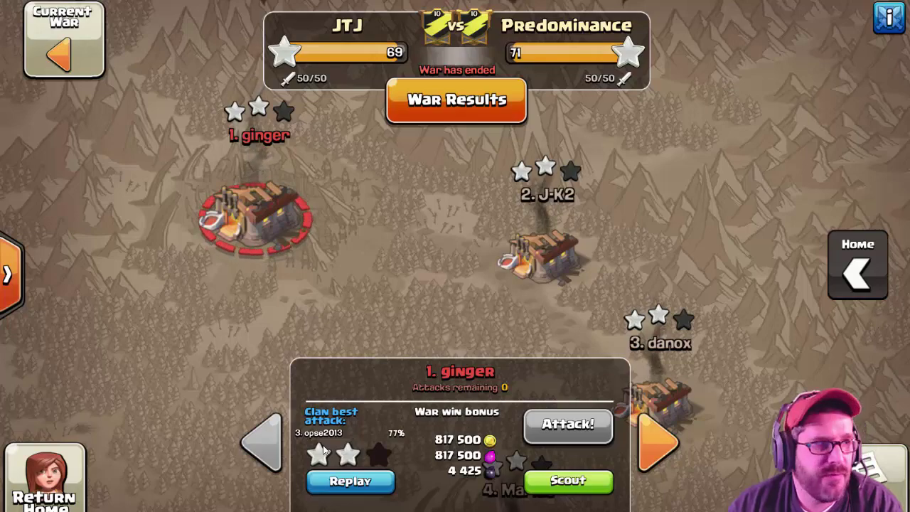
- Play the clan's best attack replay on enemy base 1 and draw entry paths, an X and a dividing line over the base's northern compartments
{"action": "left_click", "coordinate": [364, 485]}
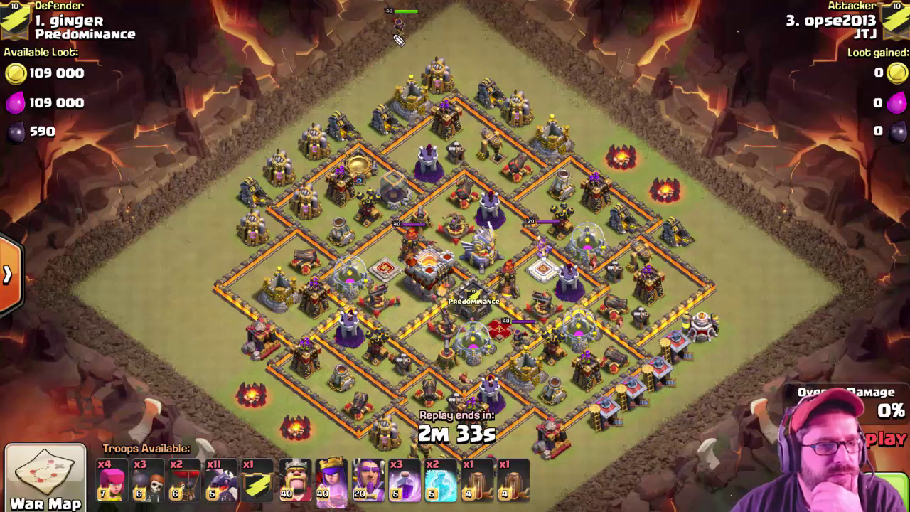
{"action": "mouse_move", "coordinate": [399, 40]}
{"action": "left_mouse_down"}
{"action": "mouse_move", "coordinate": [429, 75]}
{"action": "mouse_move", "coordinate": [390, 107]}
{"action": "mouse_move", "coordinate": [350, 170]}
{"action": "mouse_move", "coordinate": [361, 179]}
{"action": "left_mouse_up"}
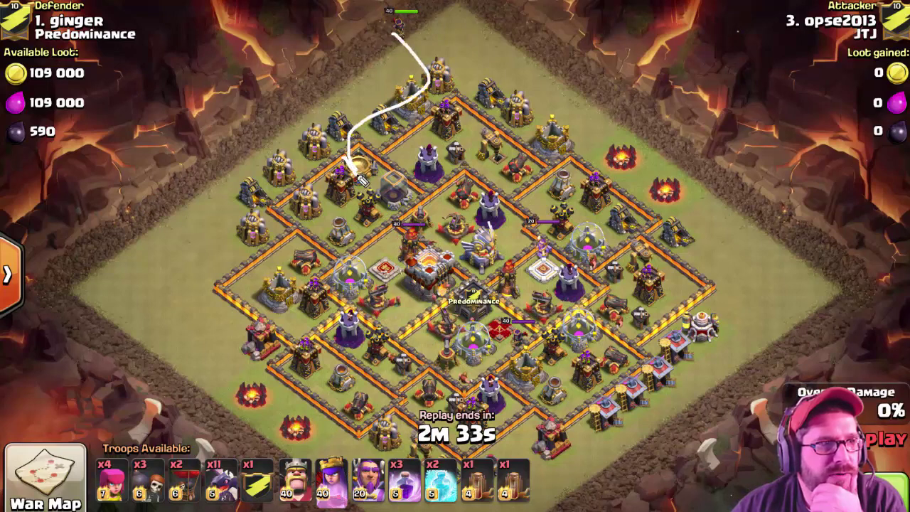
{"action": "mouse_move", "coordinate": [274, 134]}
{"action": "left_mouse_down"}
{"action": "mouse_move", "coordinate": [322, 187]}
{"action": "mouse_move", "coordinate": [315, 177]}
{"action": "mouse_move", "coordinate": [363, 213]}
{"action": "left_mouse_up"}
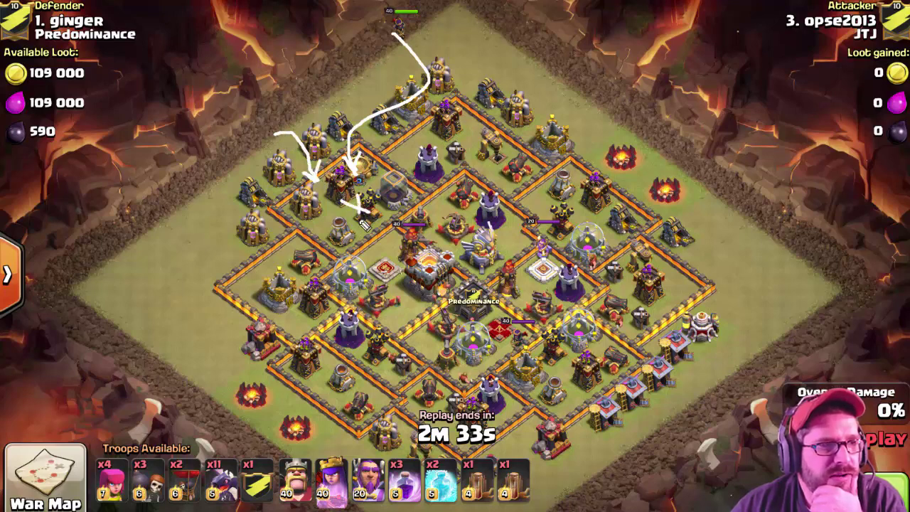
{"action": "mouse_move", "coordinate": [314, 278]}
{"action": "left_mouse_down"}
{"action": "mouse_move", "coordinate": [469, 175]}
{"action": "mouse_move", "coordinate": [557, 92]}
{"action": "left_mouse_up"}
{"action": "left_click_drag", "start_coordinate": [201, 137], "coordinate": [340, 226]}
{"action": "left_click_drag", "start_coordinate": [374, 30], "coordinate": [498, 139]}
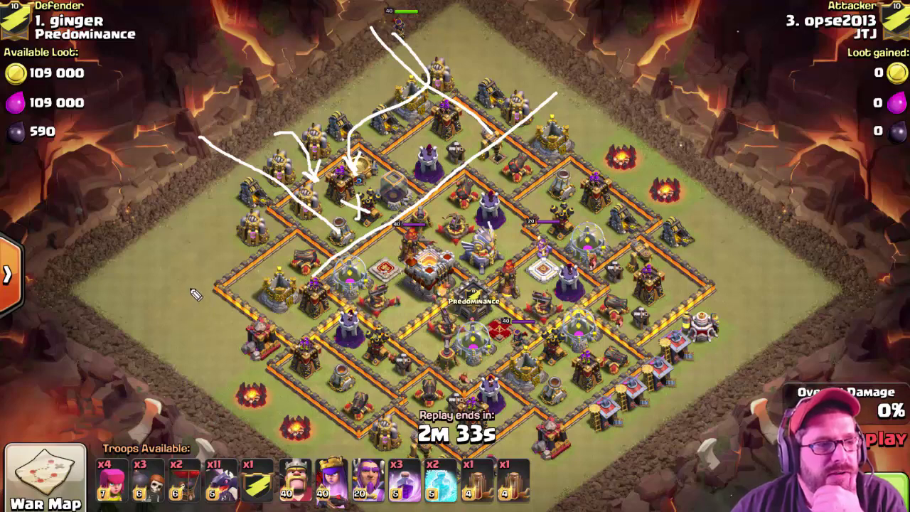
- Mark the deployment edge on the base's western flank, underline the available spells and draw the attack path toward the core
{"action": "left_click_drag", "start_coordinate": [192, 279], "coordinate": [200, 347]}
{"action": "left_click_drag", "start_coordinate": [384, 475], "coordinate": [502, 498]}
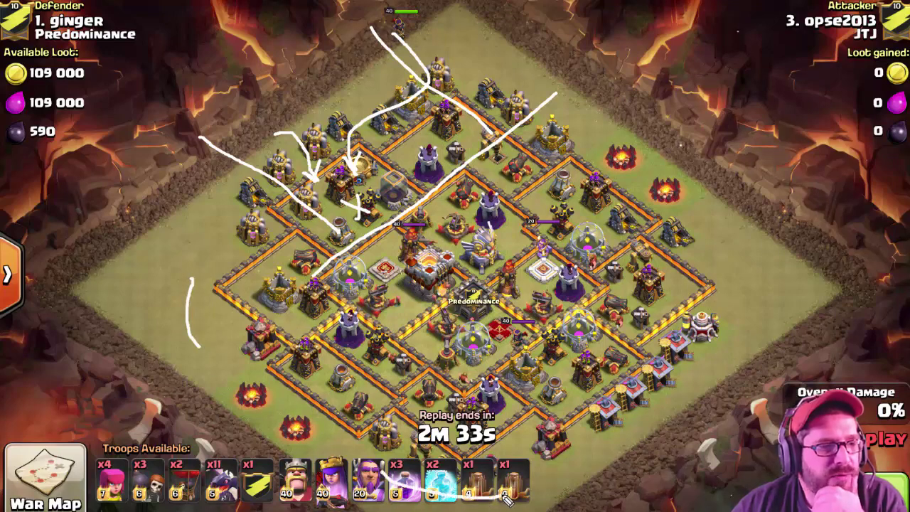
{"action": "mouse_move", "coordinate": [238, 442]}
{"action": "left_mouse_down"}
{"action": "mouse_move", "coordinate": [306, 430]}
{"action": "mouse_move", "coordinate": [427, 276]}
{"action": "mouse_move", "coordinate": [511, 224]}
{"action": "left_mouse_up"}
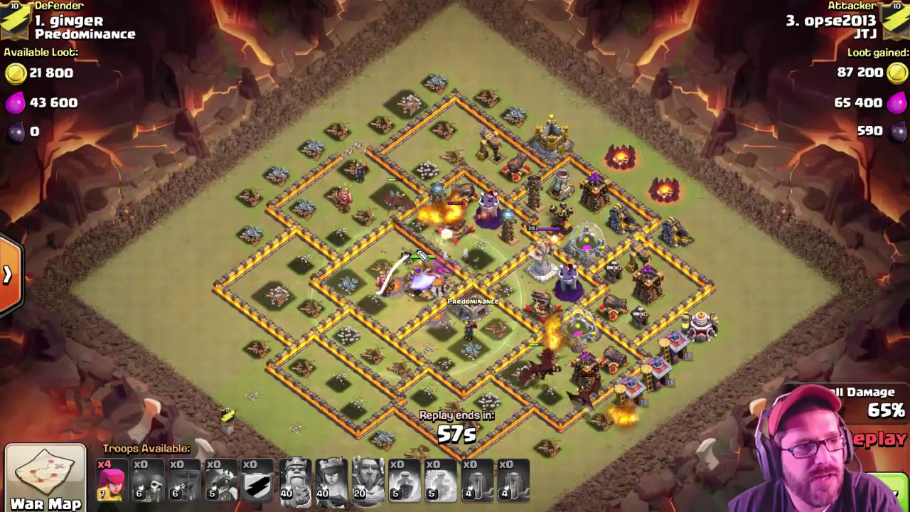
- Draw the troop movement paths over the base's core around the town hall and clan castle during the replay
{"action": "mouse_move", "coordinate": [384, 293]}
{"action": "left_mouse_down"}
{"action": "mouse_move", "coordinate": [589, 178]}
{"action": "mouse_move", "coordinate": [558, 167]}
{"action": "mouse_move", "coordinate": [571, 206]}
{"action": "left_mouse_up"}
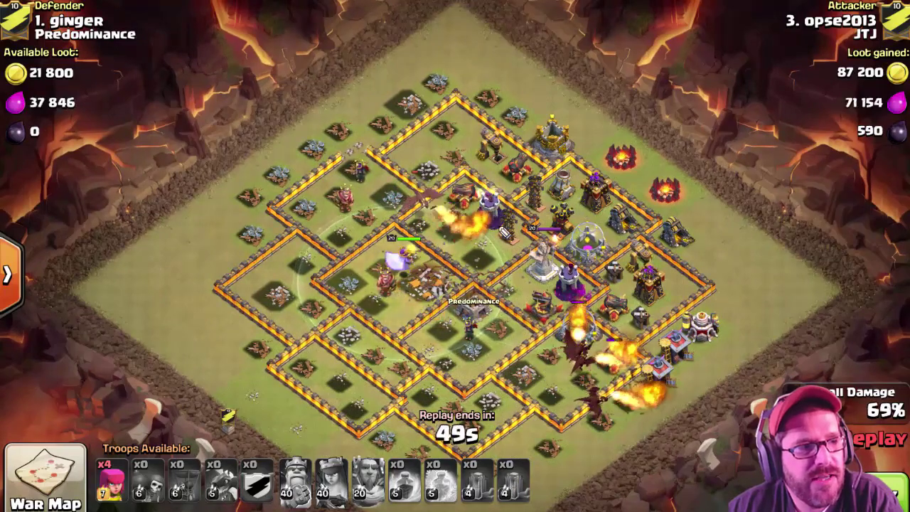
{"action": "mouse_move", "coordinate": [441, 217]}
{"action": "left_mouse_down"}
{"action": "mouse_move", "coordinate": [384, 299]}
{"action": "mouse_move", "coordinate": [407, 243]}
{"action": "left_mouse_up"}
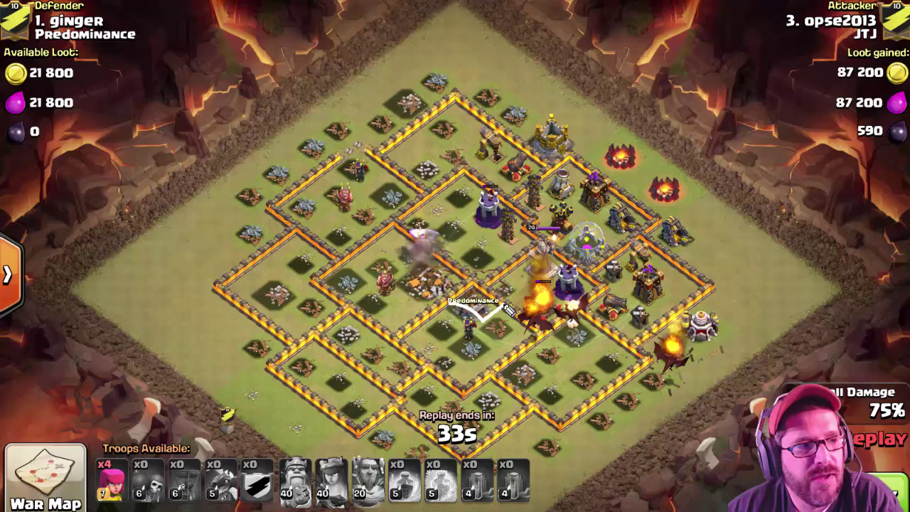
{"action": "mouse_move", "coordinate": [450, 302]}
{"action": "left_mouse_down"}
{"action": "mouse_move", "coordinate": [498, 294]}
{"action": "mouse_move", "coordinate": [449, 303]}
{"action": "left_mouse_up"}
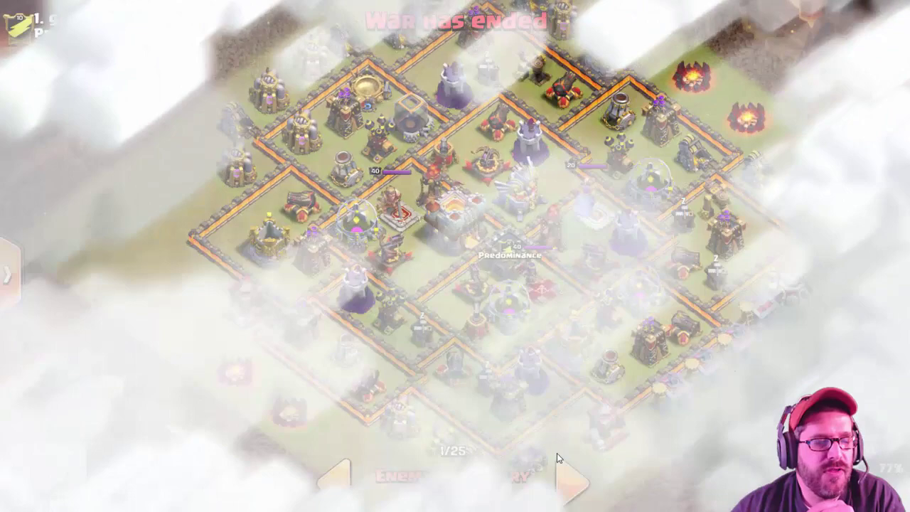
- Zoom out on enemy base 1 in the scouting view and point out its town hall
{"action": "scroll", "coordinate": [593, 325], "scroll_direction": "down", "scroll_amount": 3}
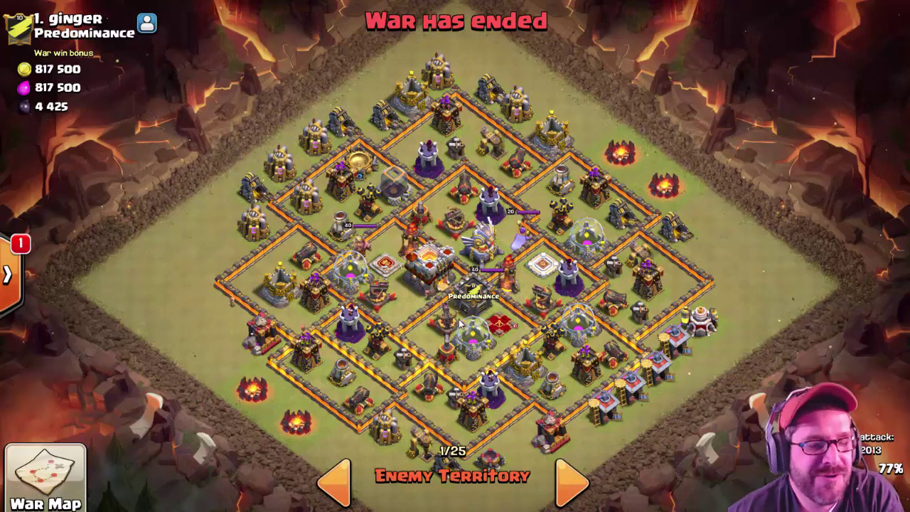
{"action": "left_click", "coordinate": [431, 267]}
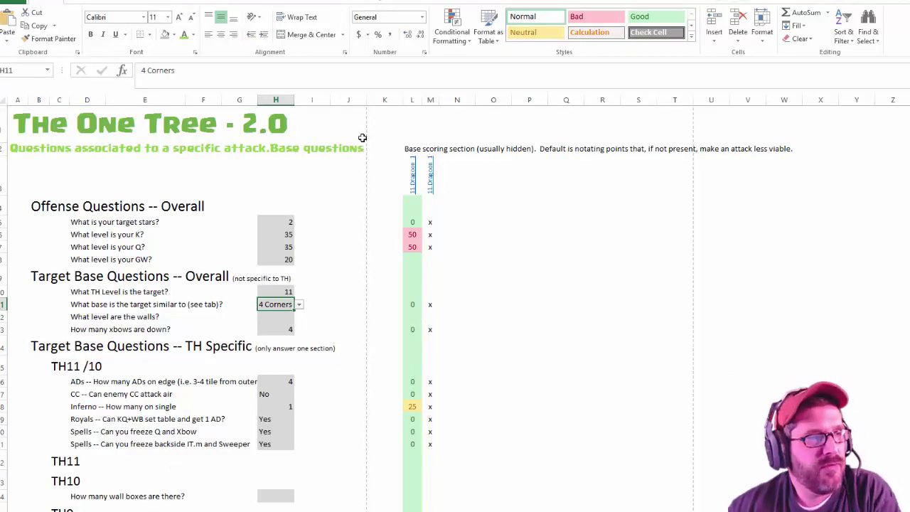
- Switch to the One Tree 2.0 workbook in Excel and highlight scoring columns K to Q and the question block B3:I23
{"action": "left_click_drag", "start_coordinate": [385, 100], "coordinate": [573, 99]}
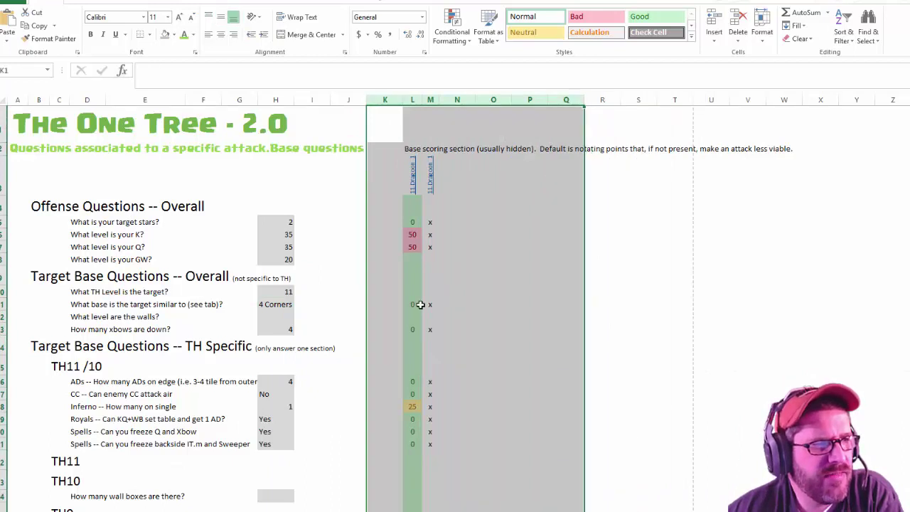
{"action": "left_click", "coordinate": [206, 367]}
{"action": "left_click_drag", "start_coordinate": [46, 167], "coordinate": [327, 486]}
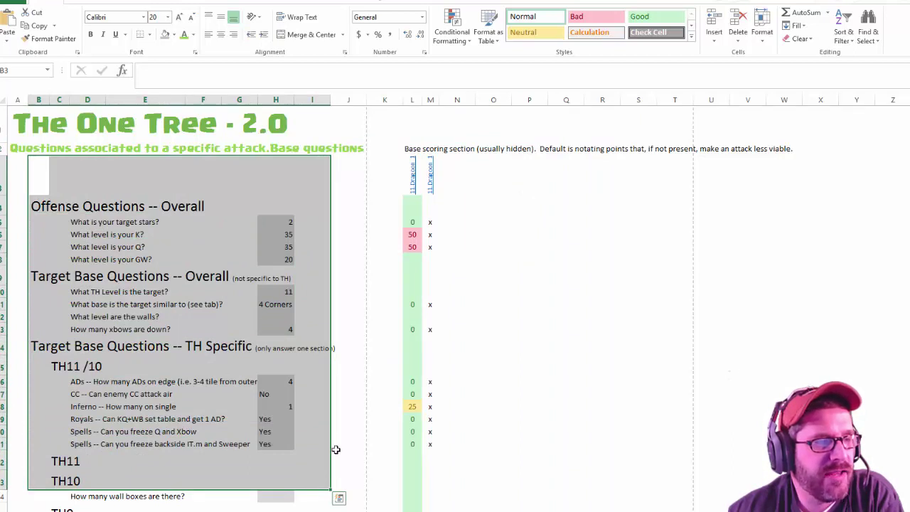
{"action": "left_click", "coordinate": [385, 434]}
- Point out the individual attack scoring columns L through P one after another
{"action": "left_click", "coordinate": [412, 100]}
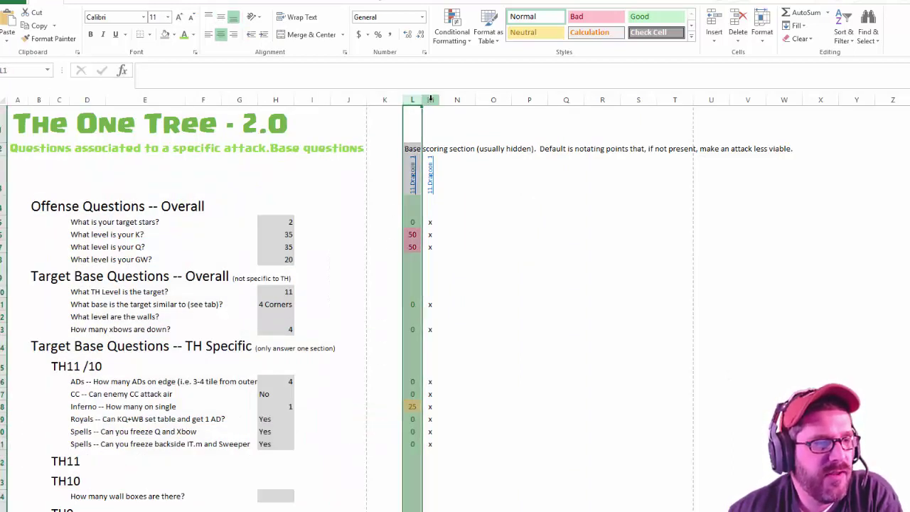
{"action": "left_click", "coordinate": [430, 100]}
{"action": "left_click", "coordinate": [457, 99]}
{"action": "left_click", "coordinate": [501, 99]}
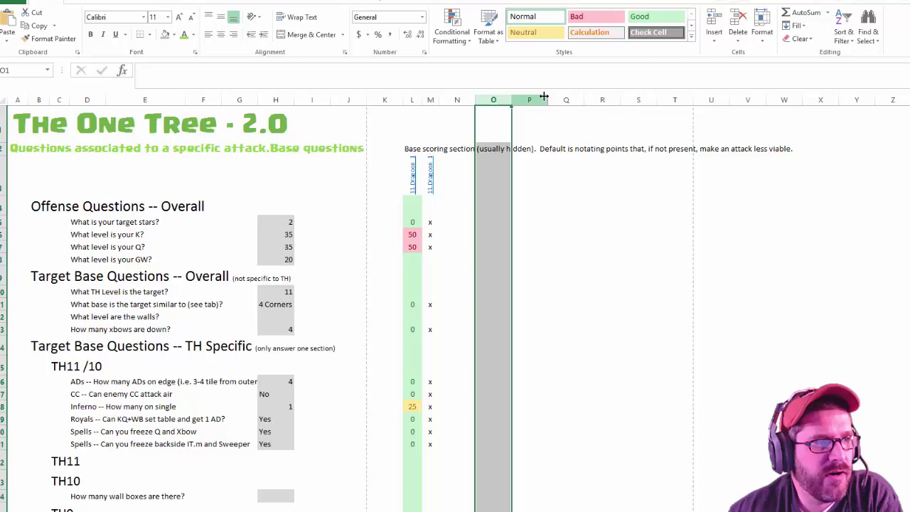
{"action": "left_click", "coordinate": [530, 100]}
- Examine the hero level answers and the scoring cells beside the offense and target base questions
{"action": "left_click", "coordinate": [204, 247]}
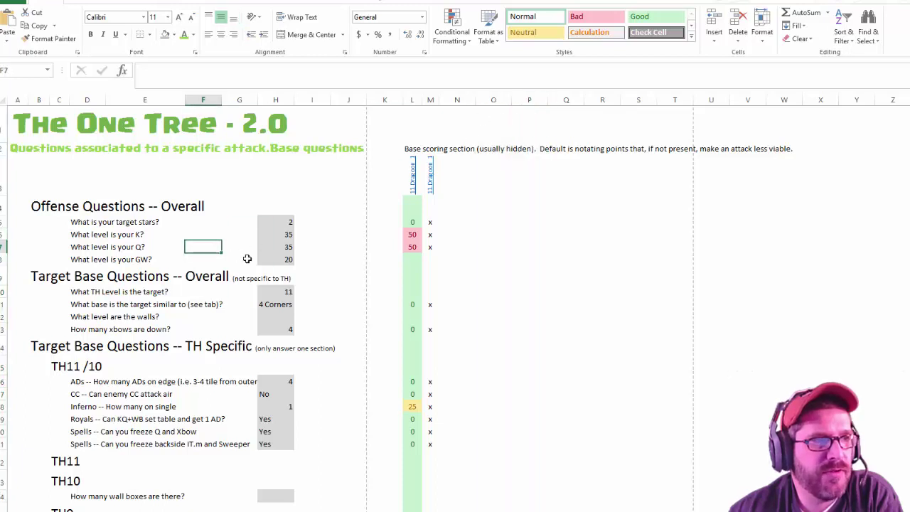
{"action": "left_click", "coordinate": [276, 259]}
{"action": "left_click", "coordinate": [414, 225]}
{"action": "left_click", "coordinate": [407, 237]}
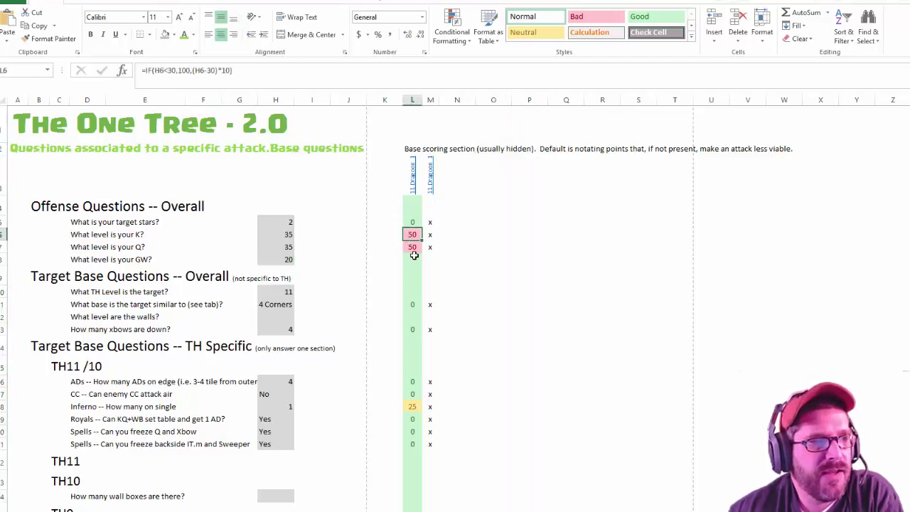
{"action": "left_click", "coordinate": [401, 305]}
{"action": "left_click", "coordinate": [429, 234]}
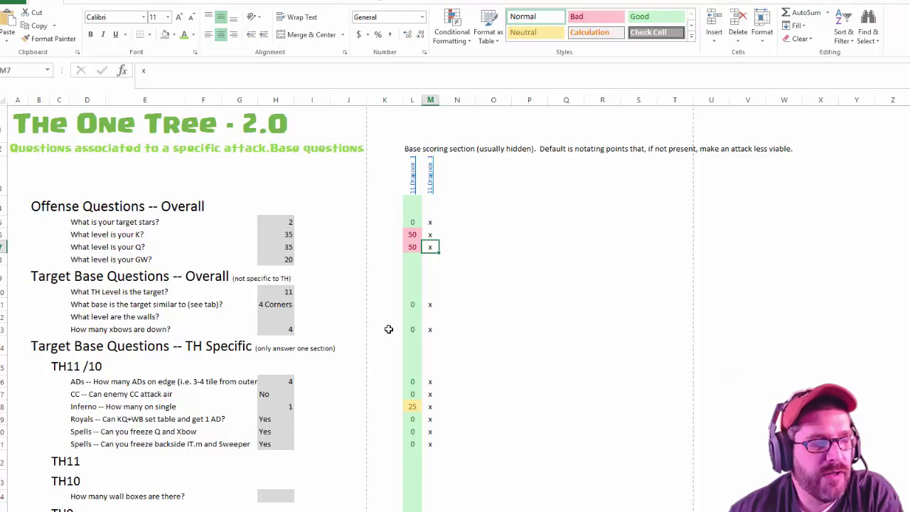
- Highlight the scoring cells L17:L20 for the TH11/10 questions and look over the rest of the question list
{"action": "left_click", "coordinate": [412, 395]}
{"action": "left_click_drag", "start_coordinate": [421, 400], "coordinate": [413, 432]}
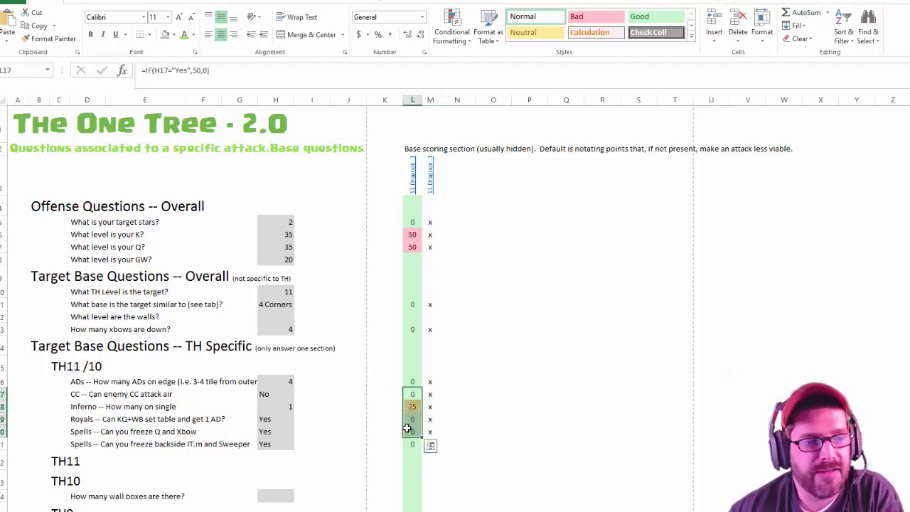
{"action": "scroll", "coordinate": [406, 427], "scroll_direction": "down", "scroll_amount": 4}
{"action": "scroll", "coordinate": [388, 414], "scroll_direction": "up", "scroll_amount": 4}
{"action": "left_click", "coordinate": [312, 292]}
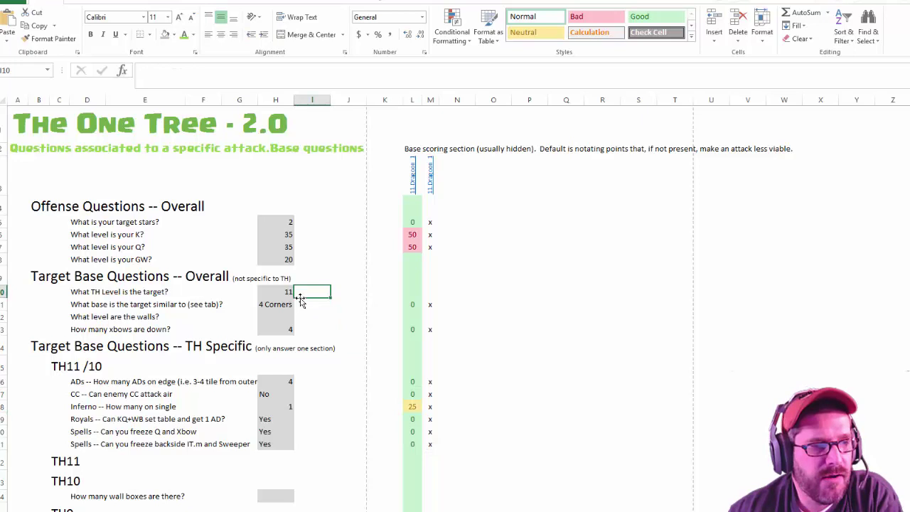
- Examine the answer cells for the K and Q levels and the selectable values for the K level
{"action": "left_click", "coordinate": [287, 235]}
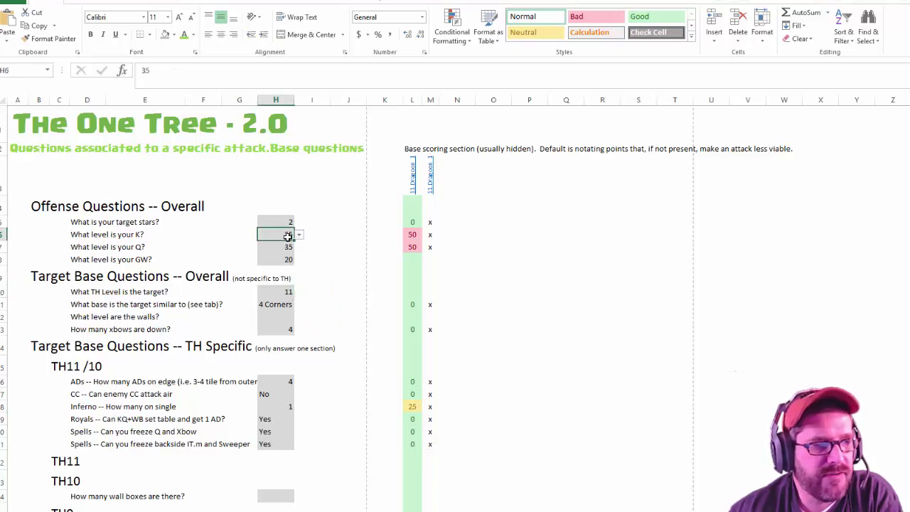
{"action": "left_click", "coordinate": [298, 235]}
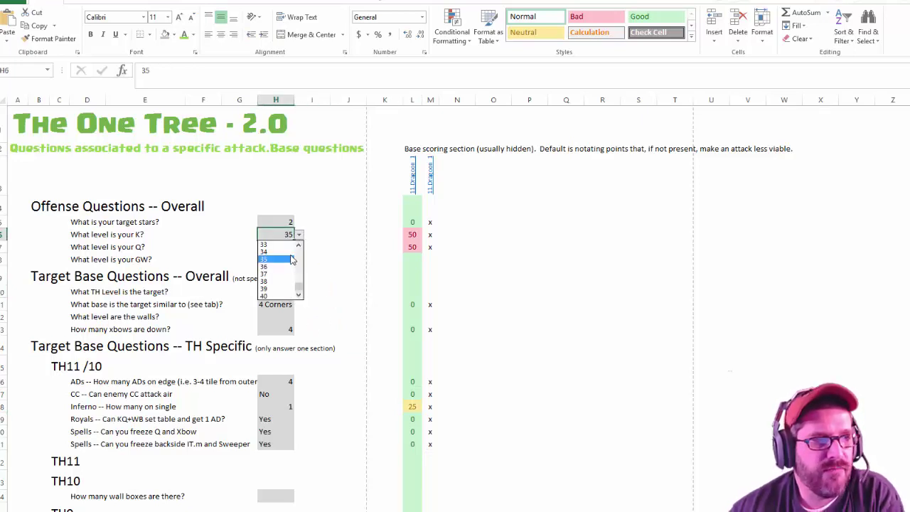
{"action": "key", "text": "Escape"}
{"action": "left_click", "coordinate": [286, 247]}
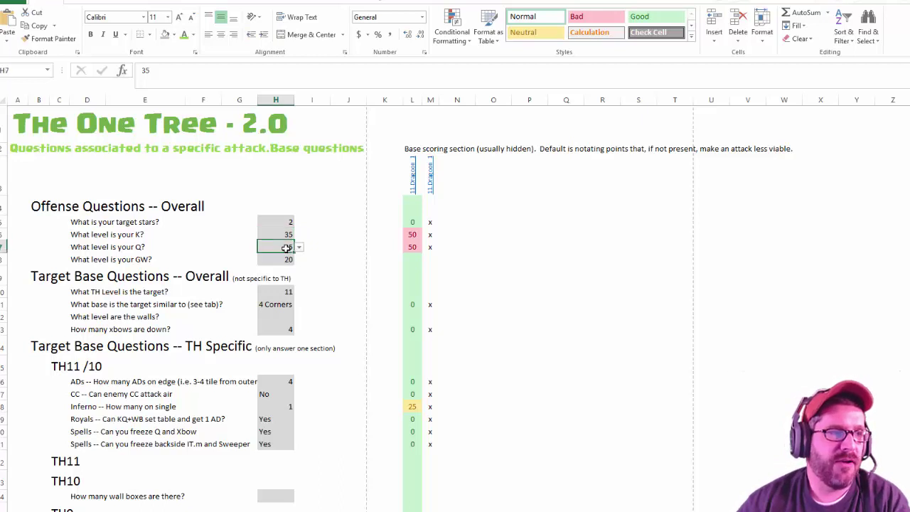
{"action": "left_click", "coordinate": [303, 235]}
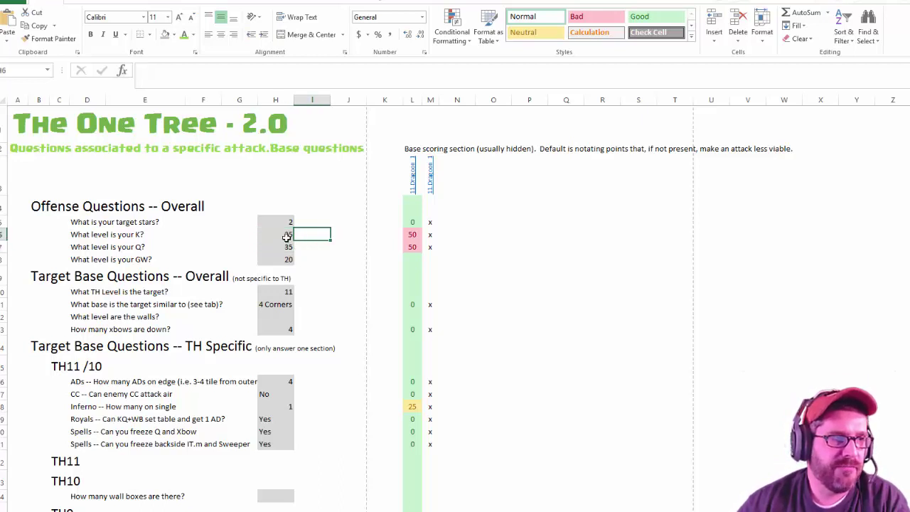
{"action": "left_click", "coordinate": [287, 237]}
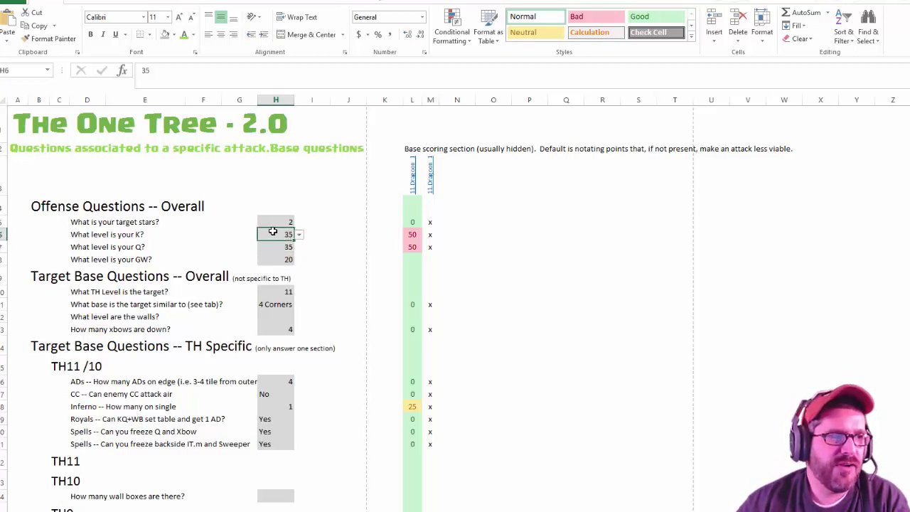
{"action": "left_click", "coordinate": [299, 236]}
{"action": "key", "text": "Escape"}
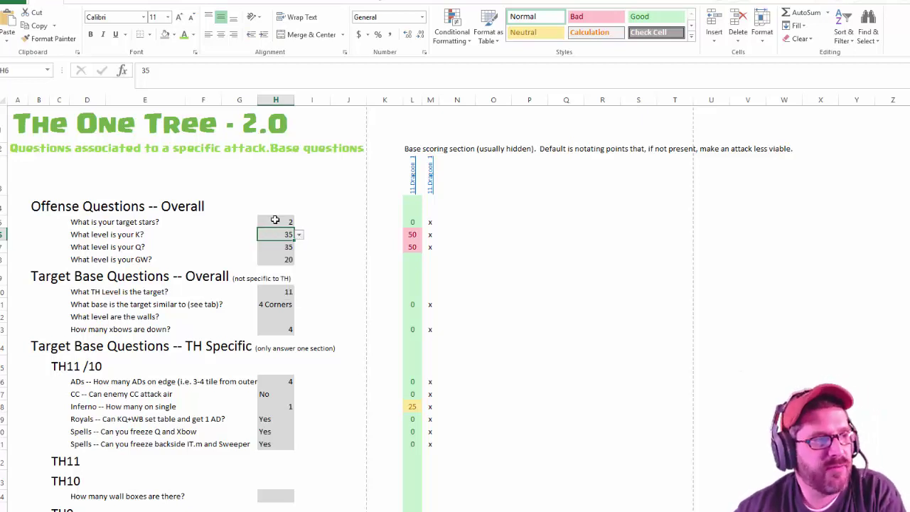
- Set the answer to the target stars question to 3
{"action": "left_click", "coordinate": [275, 220]}
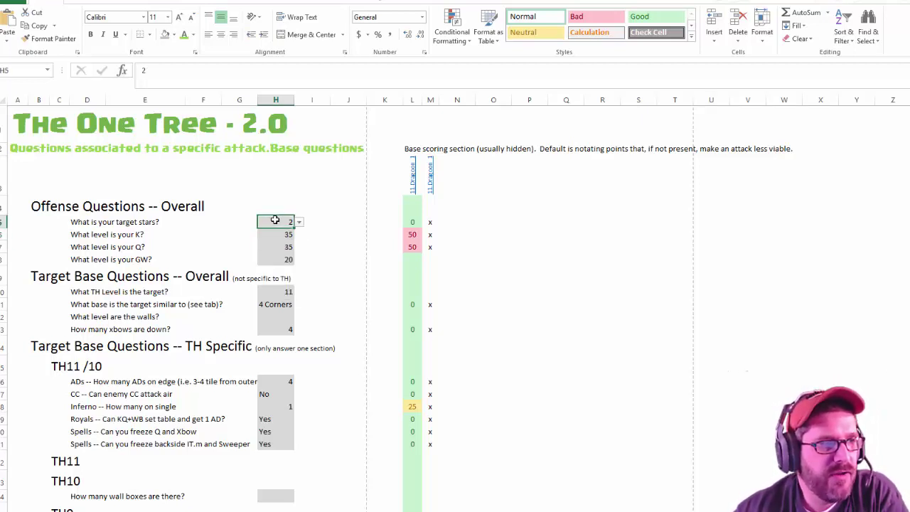
{"action": "left_click", "coordinate": [299, 223]}
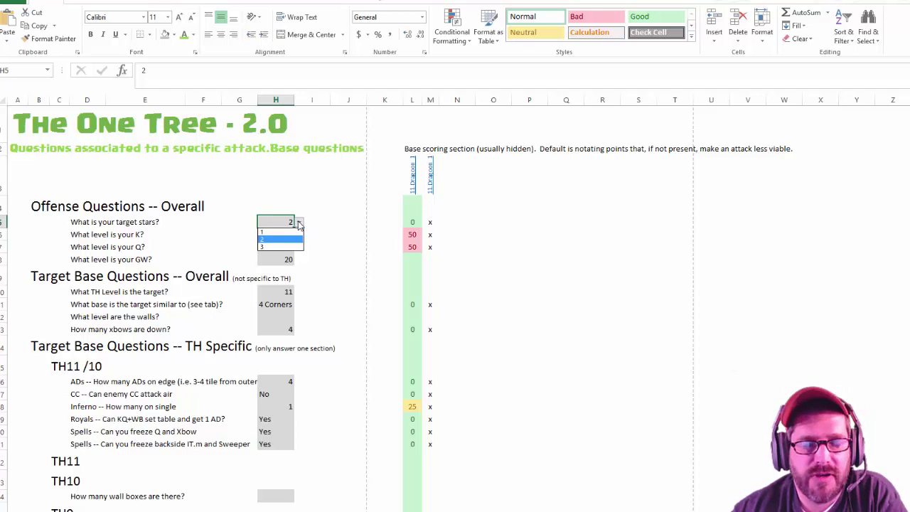
{"action": "left_click", "coordinate": [277, 247]}
- Set both the K level and the Q level answers to 40
{"action": "left_click", "coordinate": [282, 236]}
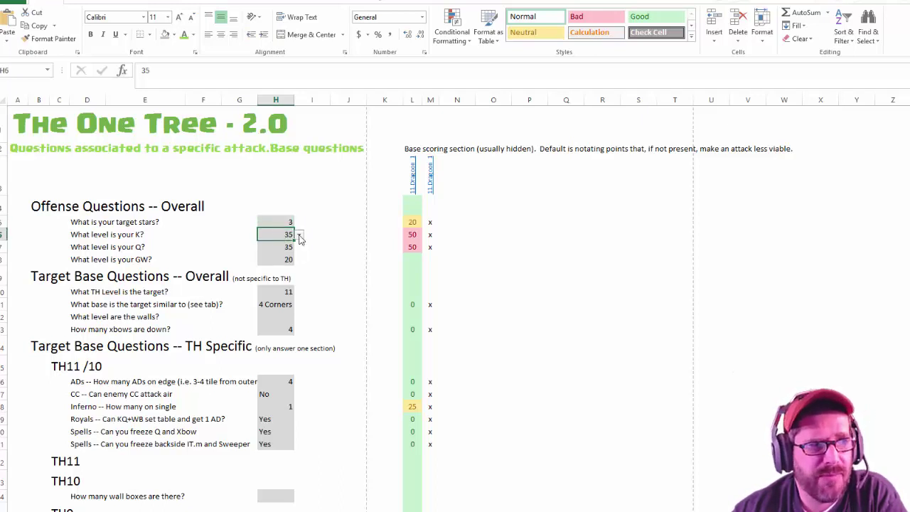
{"action": "left_click", "coordinate": [299, 235]}
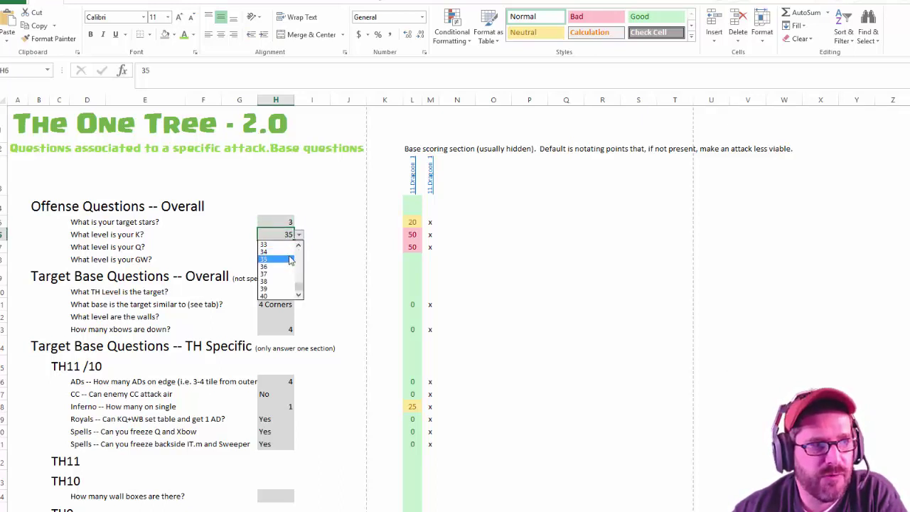
{"action": "key", "text": "Escape"}
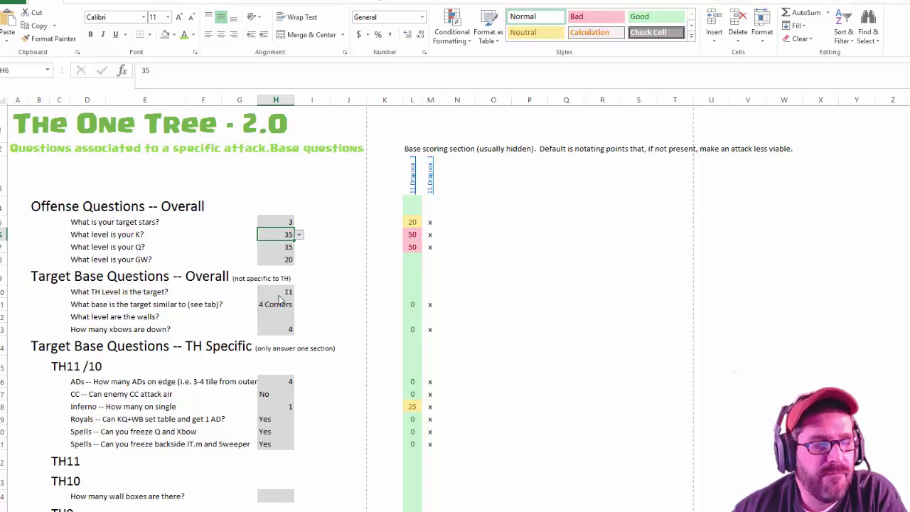
{"action": "left_click", "coordinate": [291, 247]}
{"action": "left_click", "coordinate": [299, 247]}
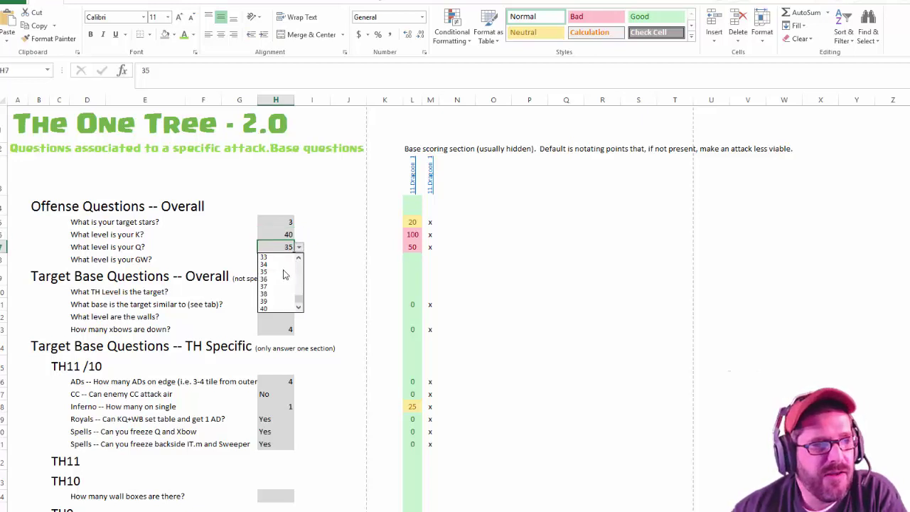
{"action": "left_click", "coordinate": [278, 316]}
- Examine the scoring formula for the K level in L6 and highlight the scoring cells L4:L21
{"action": "left_click", "coordinate": [412, 233]}
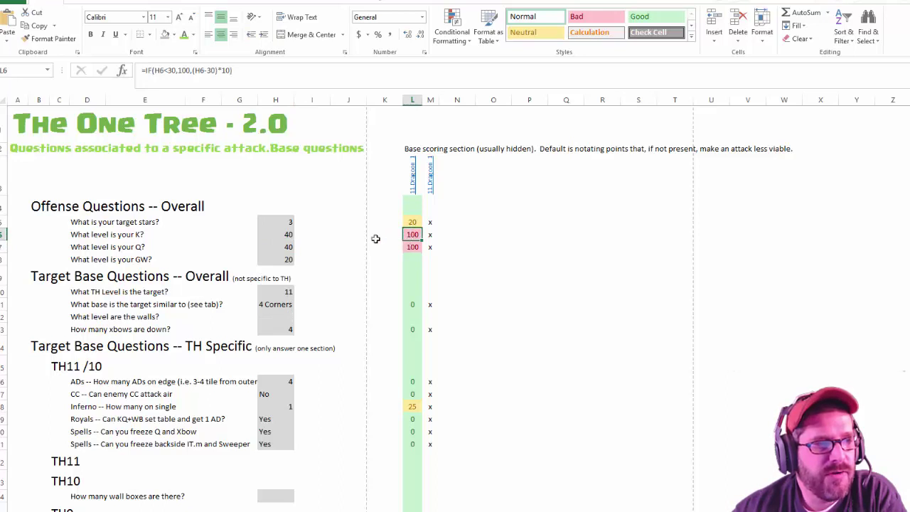
{"action": "left_click", "coordinate": [165, 70]}
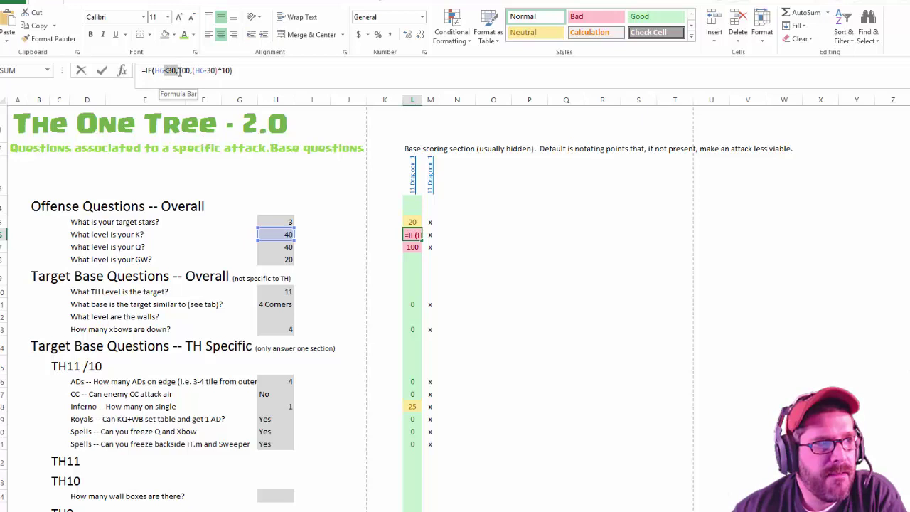
{"action": "key", "text": "Escape"}
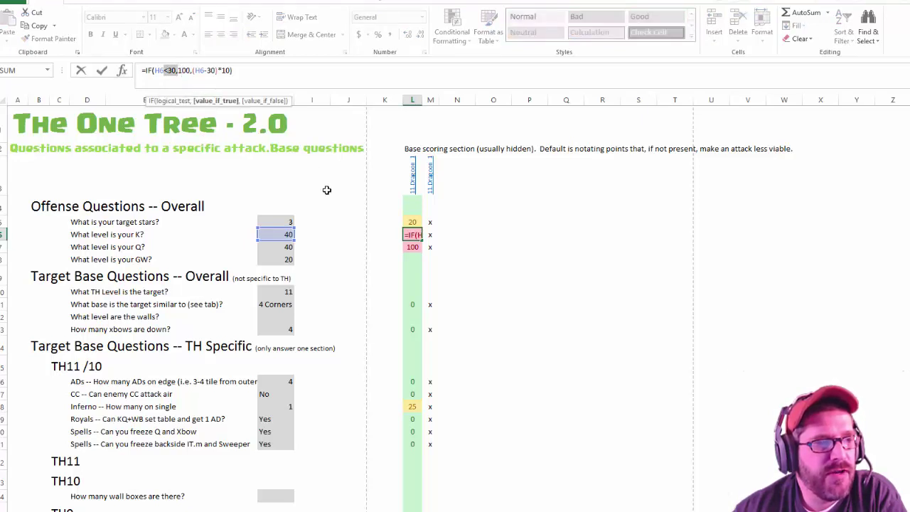
{"action": "left_click", "coordinate": [382, 206]}
{"action": "left_click_drag", "start_coordinate": [412, 207], "coordinate": [413, 434]}
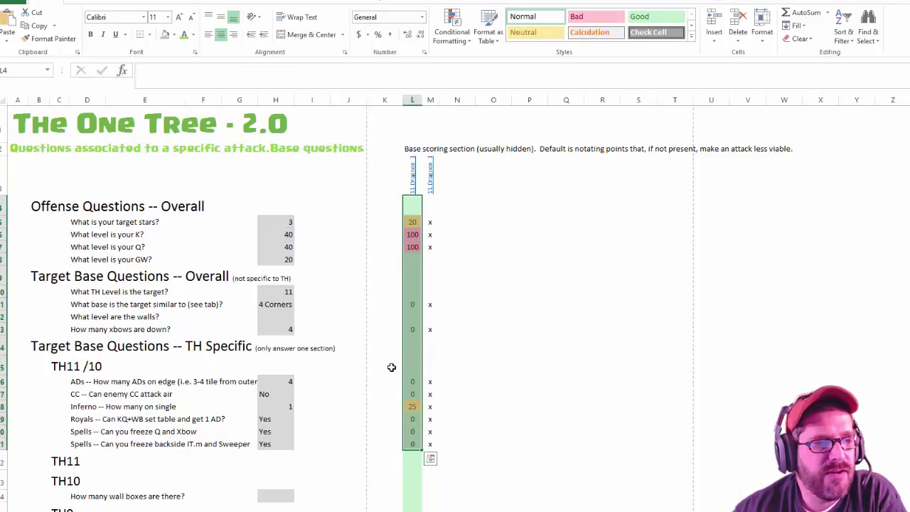
- Compare the scoring formulas for the K and Q levels in L6 and L7 with the K level answer
{"action": "left_click", "coordinate": [413, 236]}
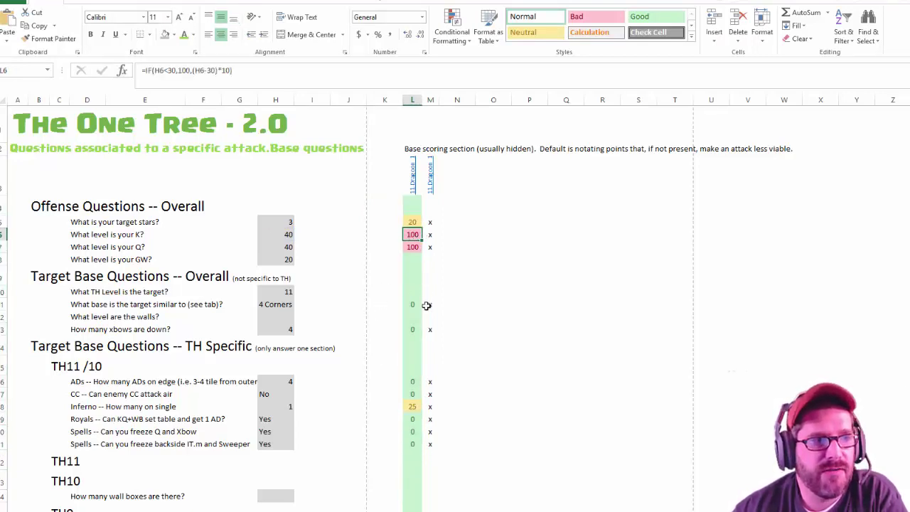
{"action": "scroll", "coordinate": [427, 305], "scroll_direction": "down", "scroll_amount": 2}
{"action": "scroll", "coordinate": [413, 266], "scroll_direction": "up", "scroll_amount": 2}
{"action": "left_click", "coordinate": [407, 248]}
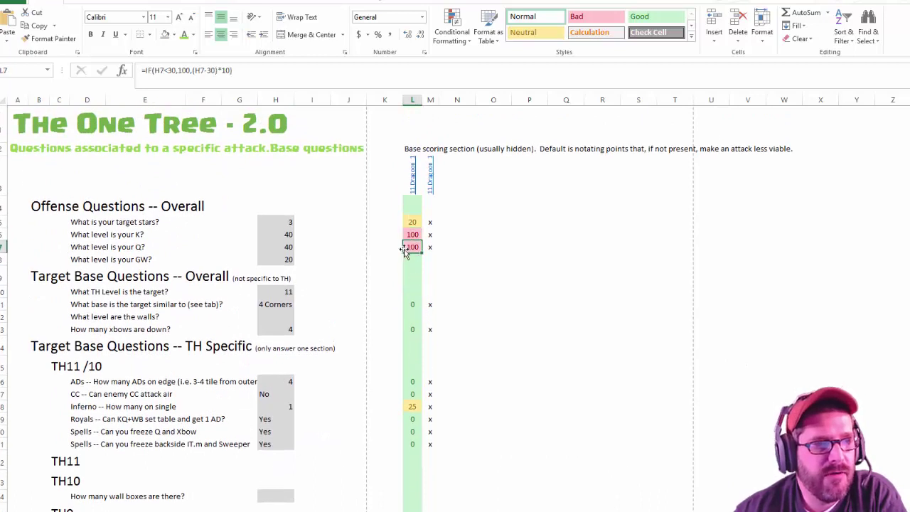
{"action": "left_click", "coordinate": [274, 233]}
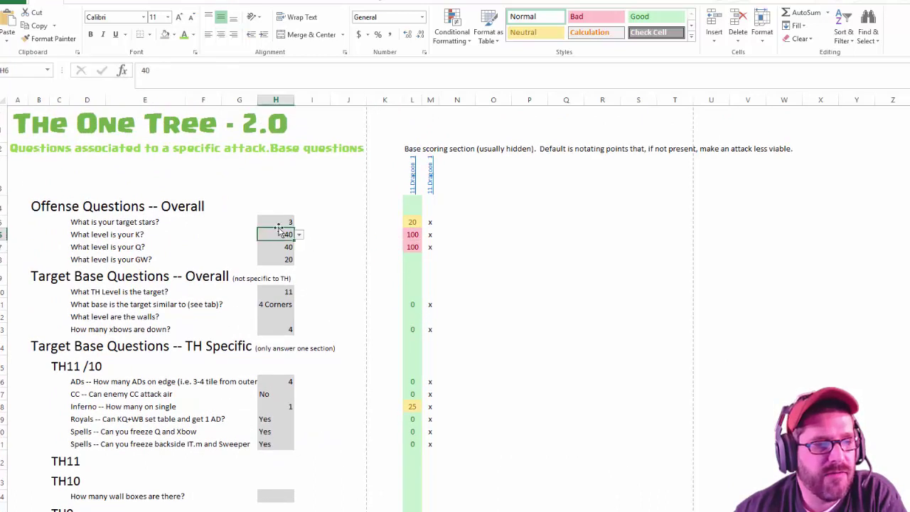
{"action": "left_click", "coordinate": [407, 237]}
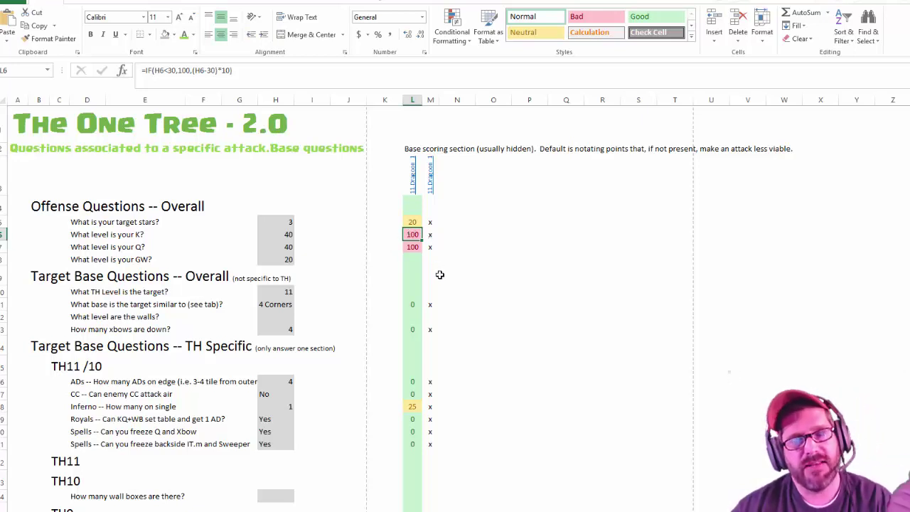
- Examine the similar-base answer, its selectable options and the 4 Corners example on the base layout types sheet
{"action": "left_click", "coordinate": [285, 309]}
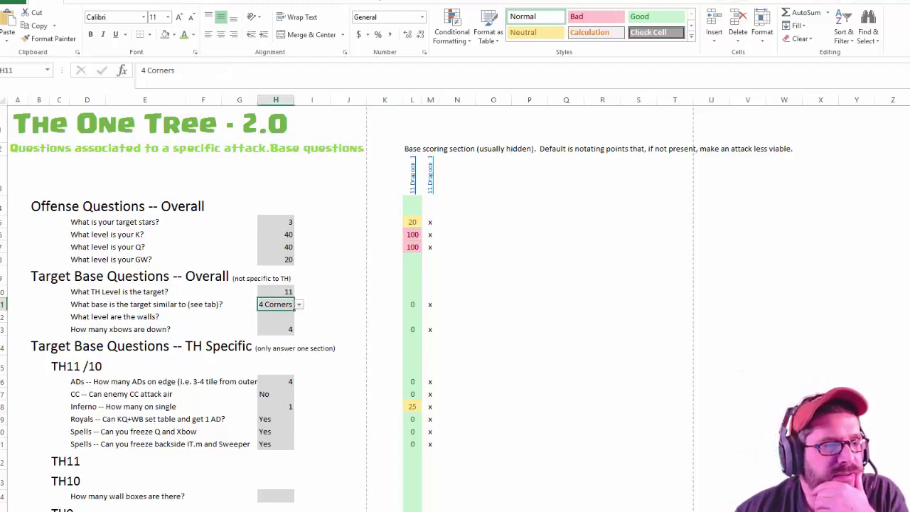
{"action": "key", "text": "ctrl+Page_Down"}
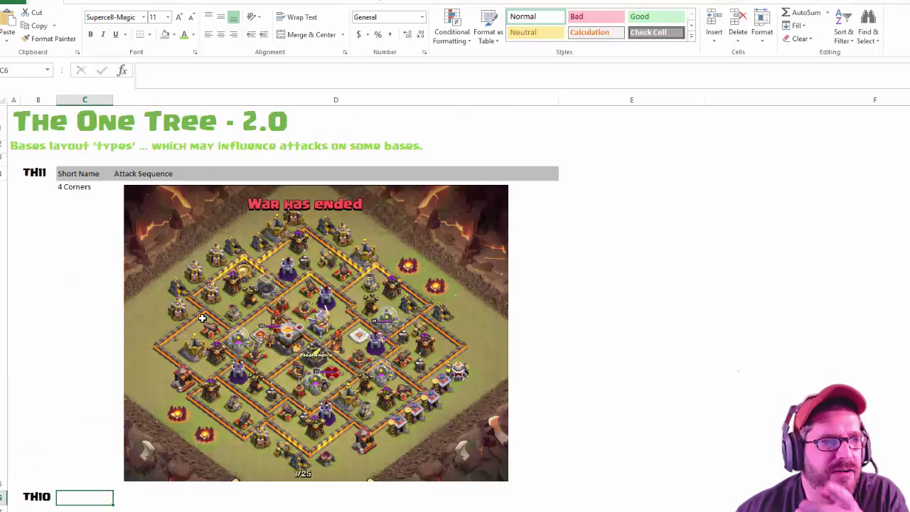
{"action": "left_click", "coordinate": [79, 191]}
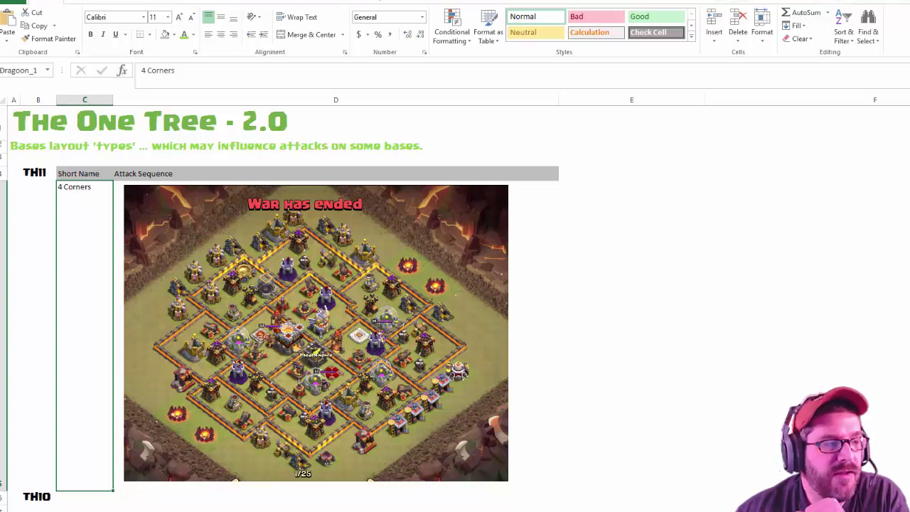
{"action": "key", "text": "ctrl+Page_Up"}
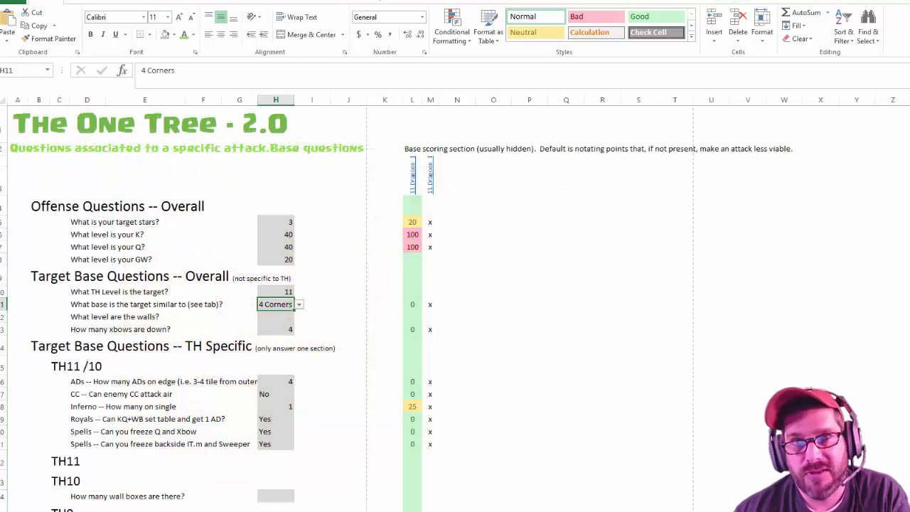
{"action": "left_click", "coordinate": [298, 304]}
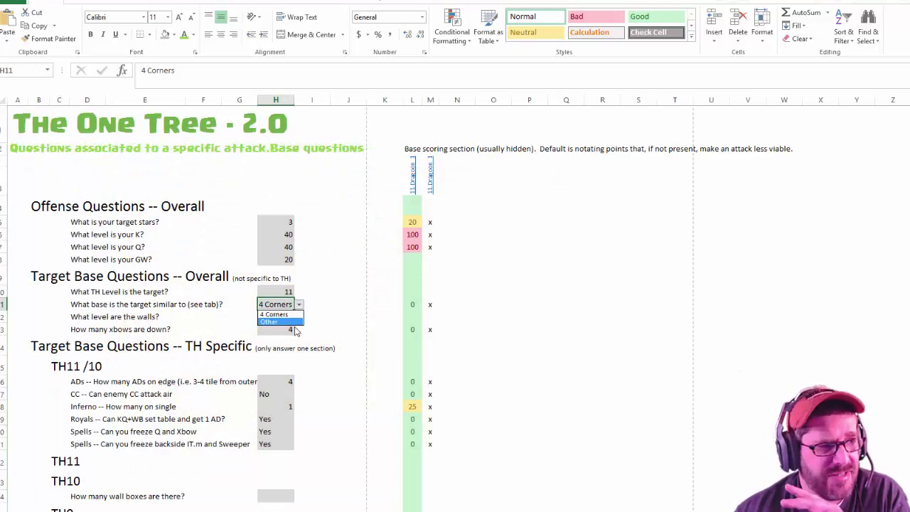
{"action": "key", "text": "Escape"}
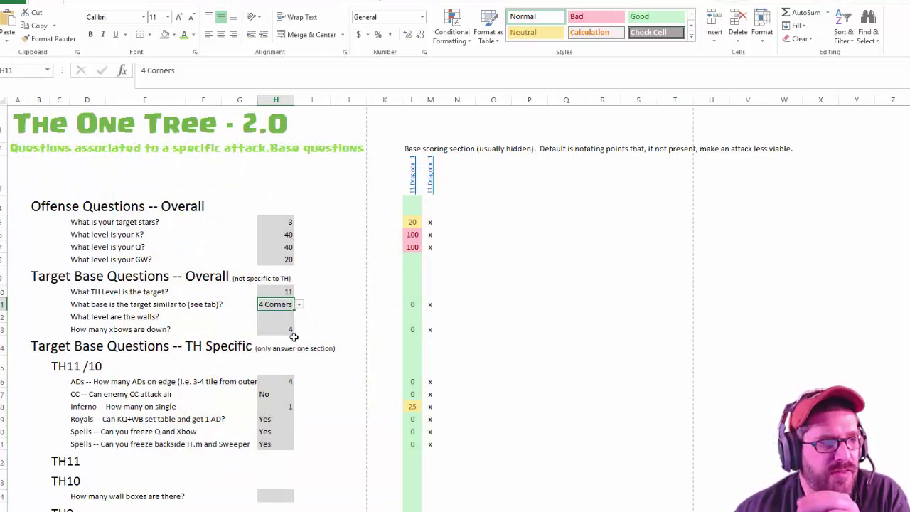
{"action": "key", "text": "ctrl+Page_Down"}
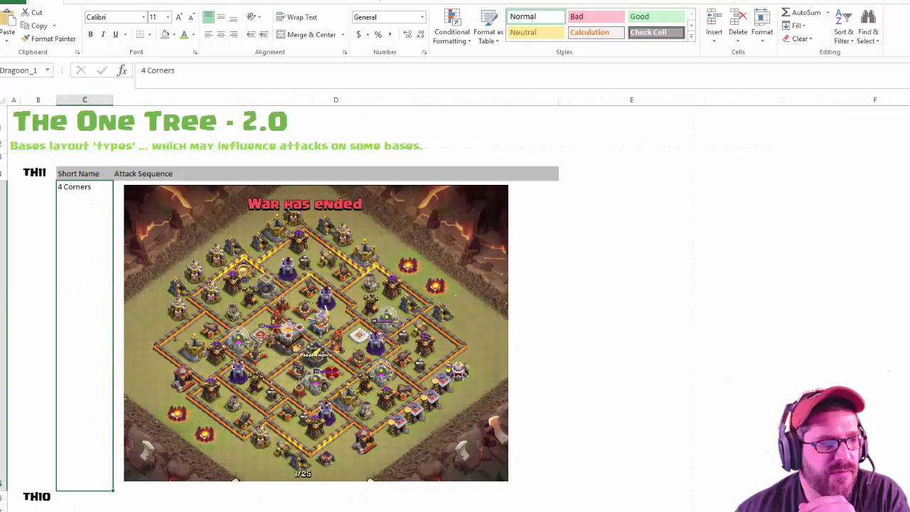
{"action": "key", "text": "ctrl+Page_Up"}
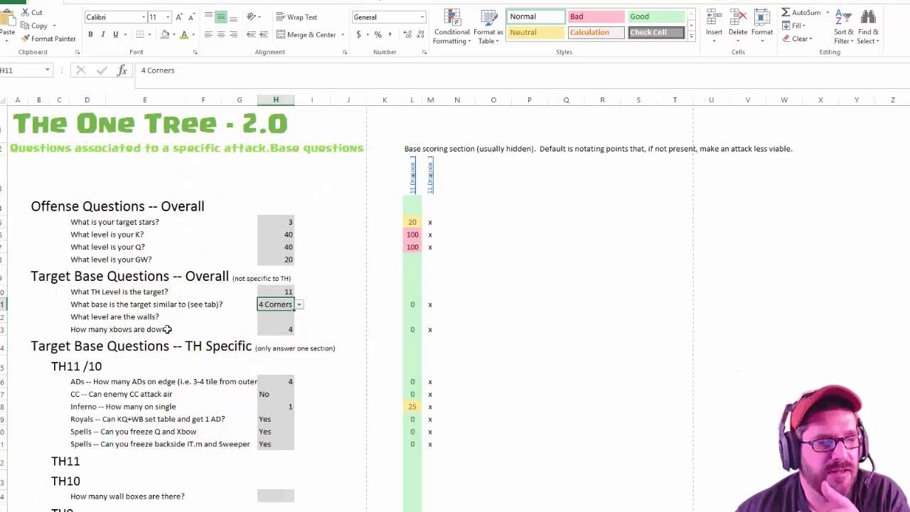
- Examine the xbows answer in H13 and the multiplier in its scoring formula in L13
{"action": "left_click", "coordinate": [150, 320]}
{"action": "left_click", "coordinate": [289, 332]}
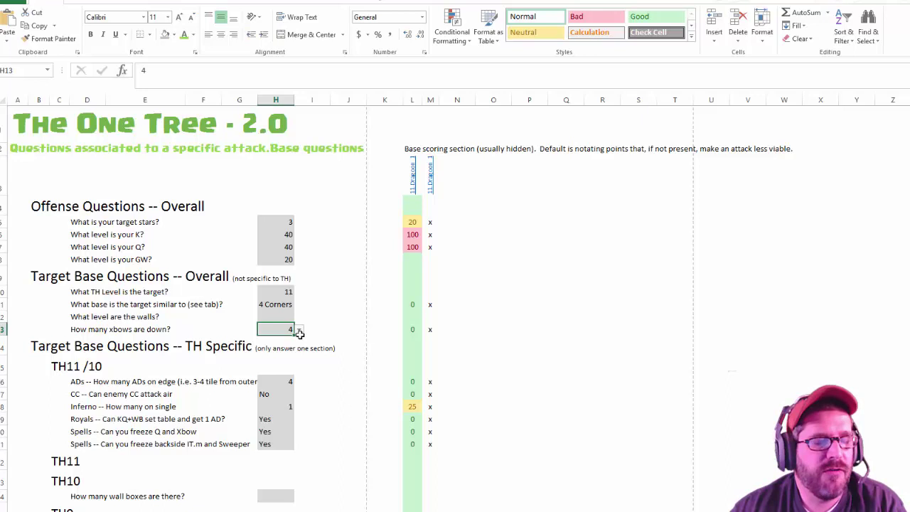
{"action": "left_click", "coordinate": [411, 330]}
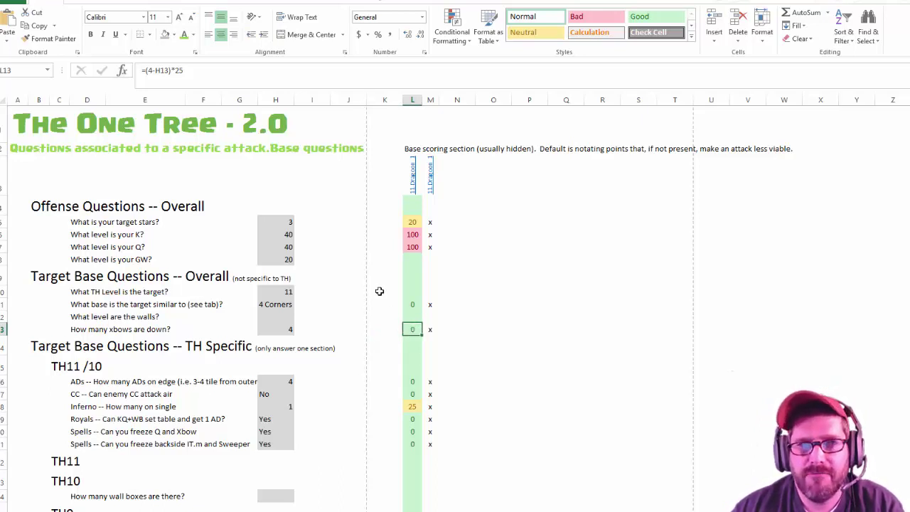
{"action": "left_click", "coordinate": [266, 325]}
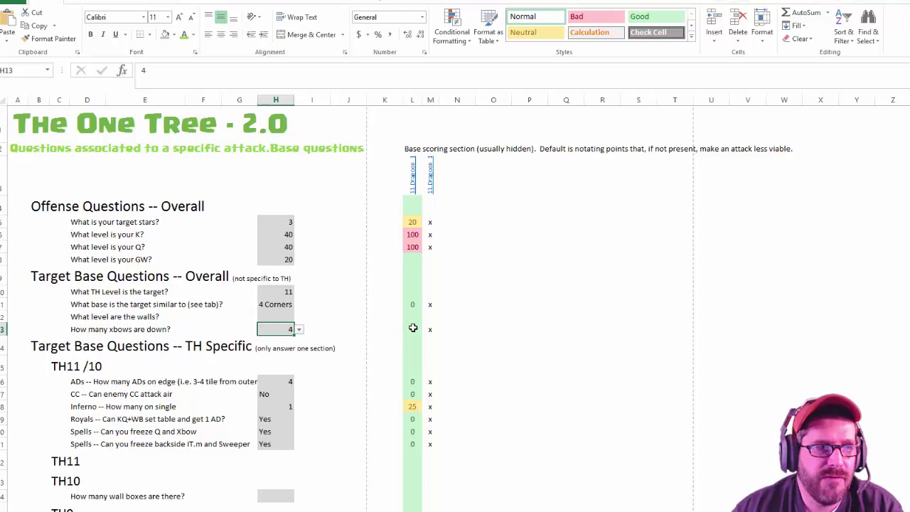
{"action": "left_click", "coordinate": [414, 328]}
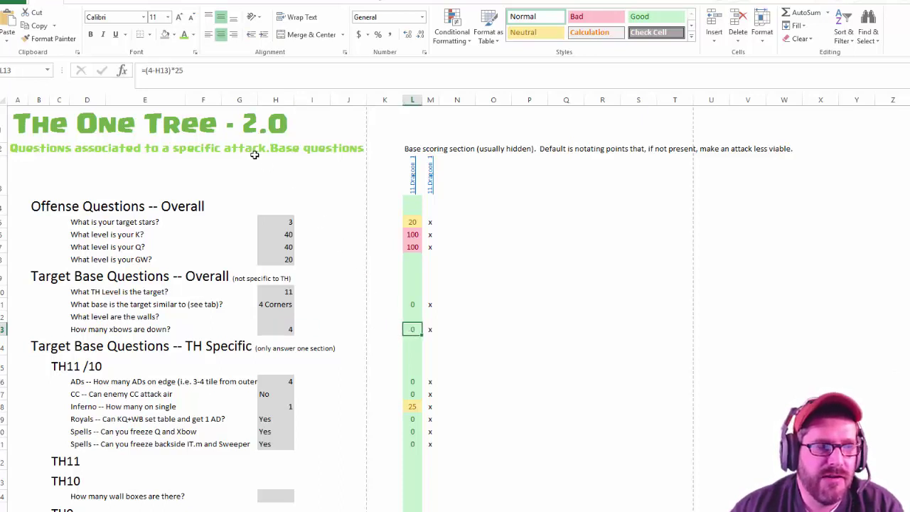
{"action": "left_click", "coordinate": [173, 70]}
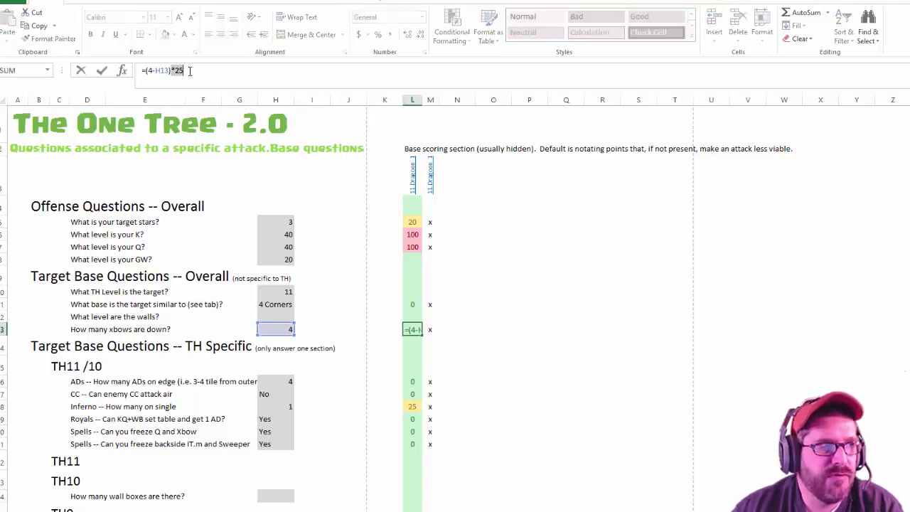
{"action": "key", "text": "Tab"}
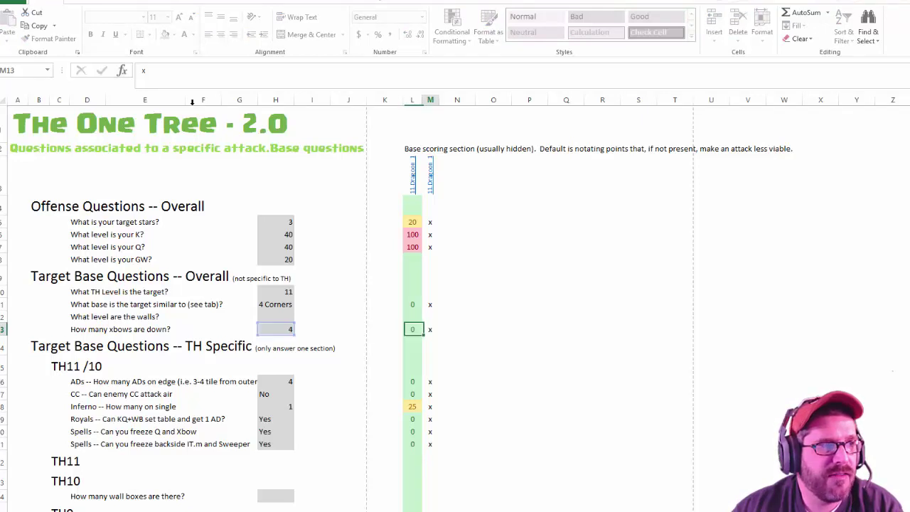
{"action": "left_click", "coordinate": [288, 324]}
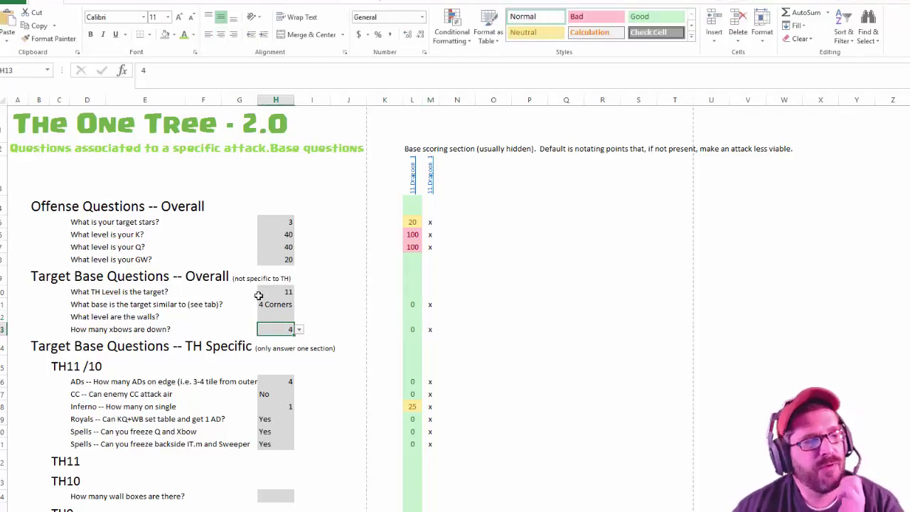
- Widen column G so the full question about ADs on the edge fits before the answer column
{"action": "left_click", "coordinate": [248, 392]}
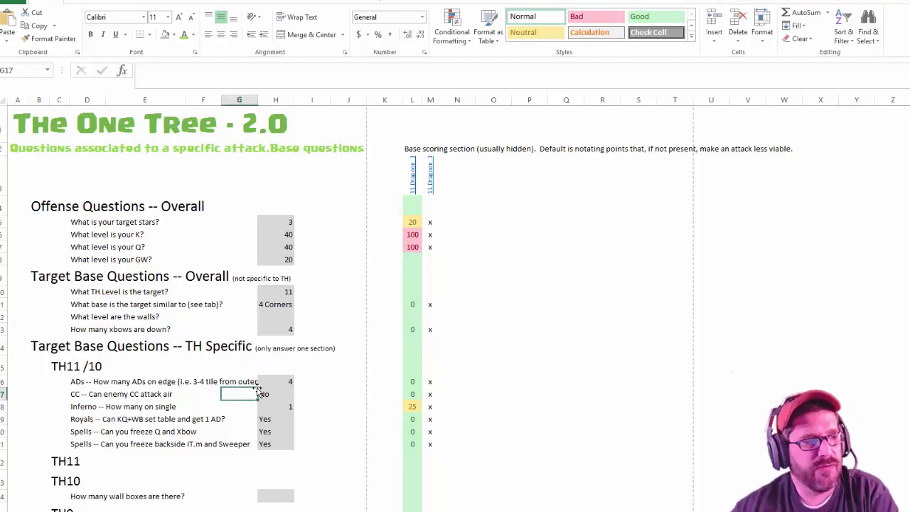
{"action": "left_click", "coordinate": [260, 382]}
{"action": "left_click", "coordinate": [225, 380]}
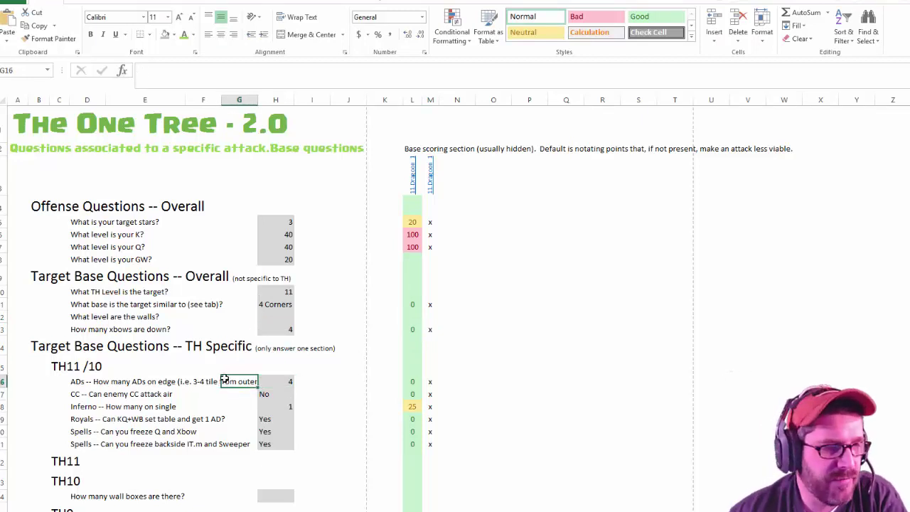
{"action": "left_click", "coordinate": [239, 100]}
{"action": "left_click_drag", "start_coordinate": [259, 100], "coordinate": [296, 101]}
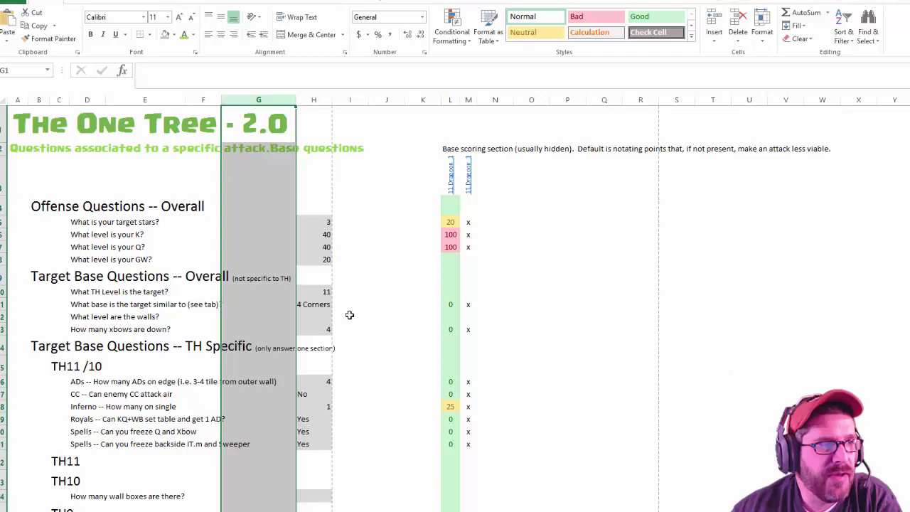
- Switch to the Clash of Clans war base, sketch approach paths to the upper-left air defense, inspect the lower-left one, and erase the sketches
{"action": "left_click", "coordinate": [291, 384]}
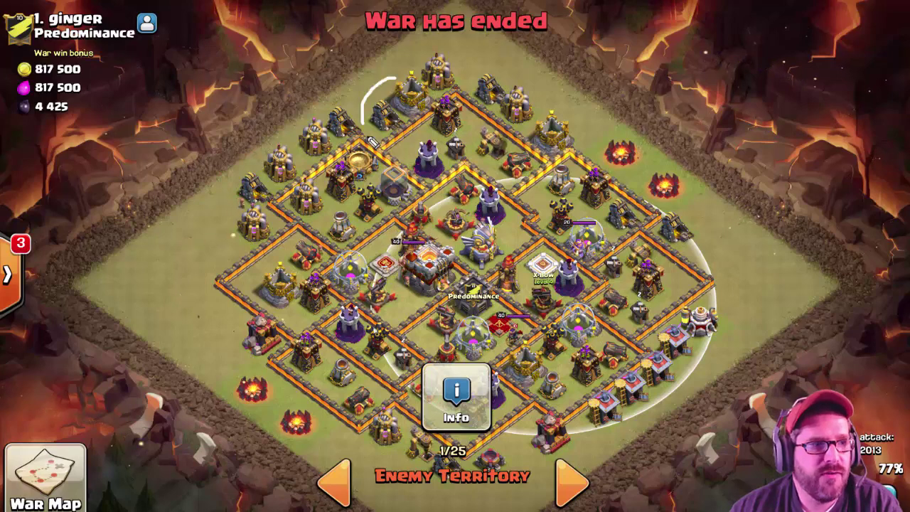
{"action": "left_click_drag", "start_coordinate": [397, 78], "coordinate": [363, 178]}
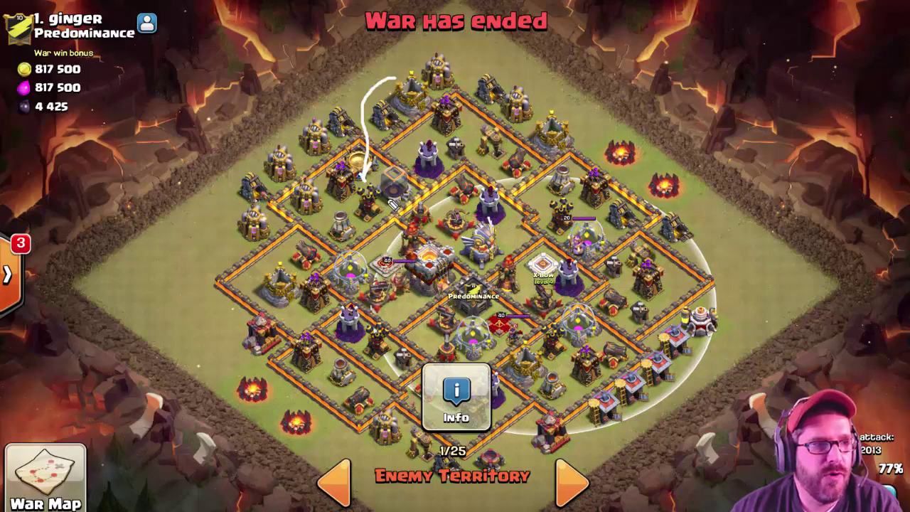
{"action": "mouse_move", "coordinate": [313, 118]}
{"action": "left_mouse_down"}
{"action": "mouse_move", "coordinate": [335, 160]}
{"action": "mouse_move", "coordinate": [393, 214]}
{"action": "left_mouse_up"}
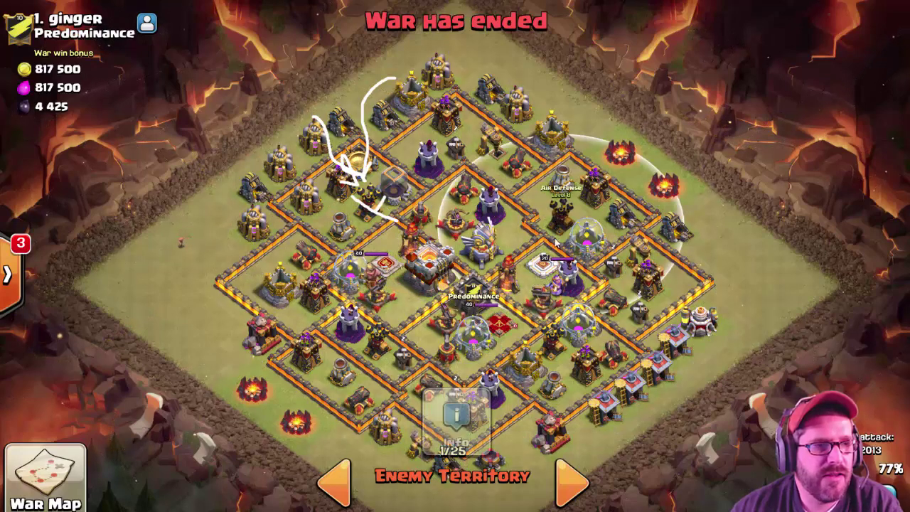
{"action": "left_click", "coordinate": [350, 320]}
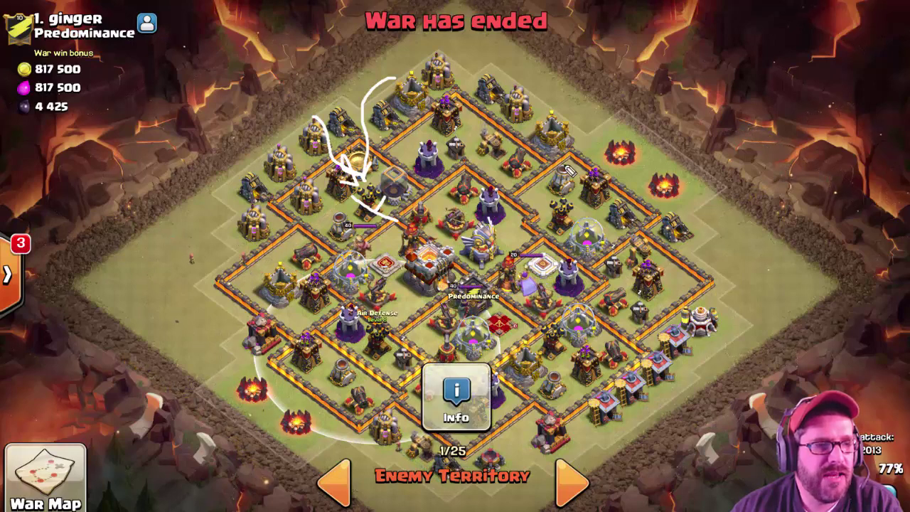
{"action": "mouse_move", "coordinate": [560, 168]}
{"action": "left_mouse_down"}
{"action": "mouse_move", "coordinate": [540, 304]}
{"action": "mouse_move", "coordinate": [676, 298]}
{"action": "mouse_move", "coordinate": [562, 348]}
{"action": "left_mouse_up"}
{"action": "key", "text": "e"}
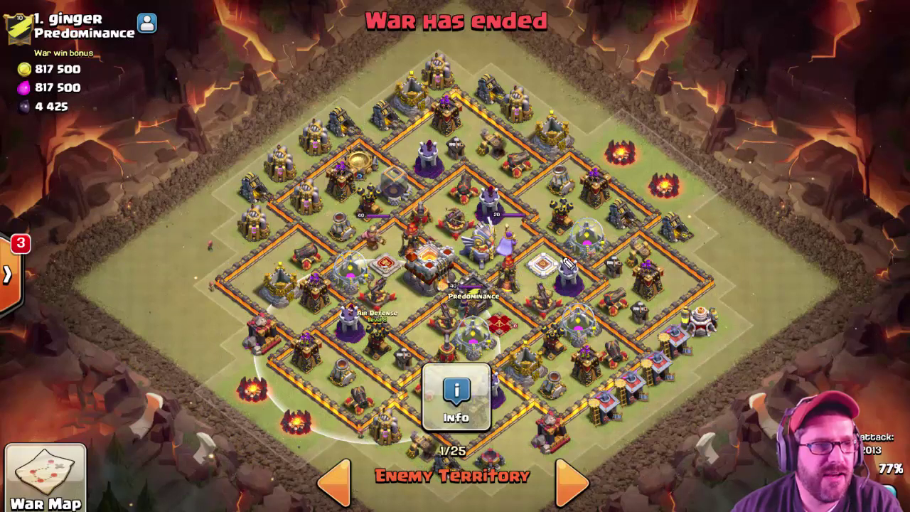
- Sketch a path across the base from top to bottom, circle the lower-left air defense, then clear the marks and return to the Excel spreadsheet
{"action": "mouse_move", "coordinate": [462, 199]}
{"action": "left_mouse_down"}
{"action": "mouse_move", "coordinate": [501, 225]}
{"action": "mouse_move", "coordinate": [516, 343]}
{"action": "mouse_move", "coordinate": [544, 422]}
{"action": "left_mouse_up"}
{"action": "left_click_drag", "start_coordinate": [469, 201], "coordinate": [475, 96]}
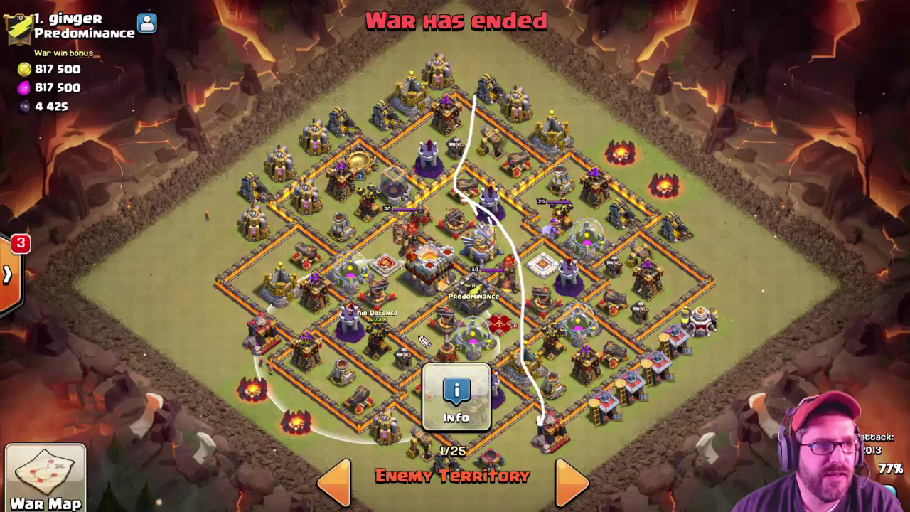
{"action": "mouse_move", "coordinate": [384, 322]}
{"action": "left_mouse_down"}
{"action": "mouse_move", "coordinate": [398, 370]}
{"action": "mouse_move", "coordinate": [377, 350]}
{"action": "left_mouse_up"}
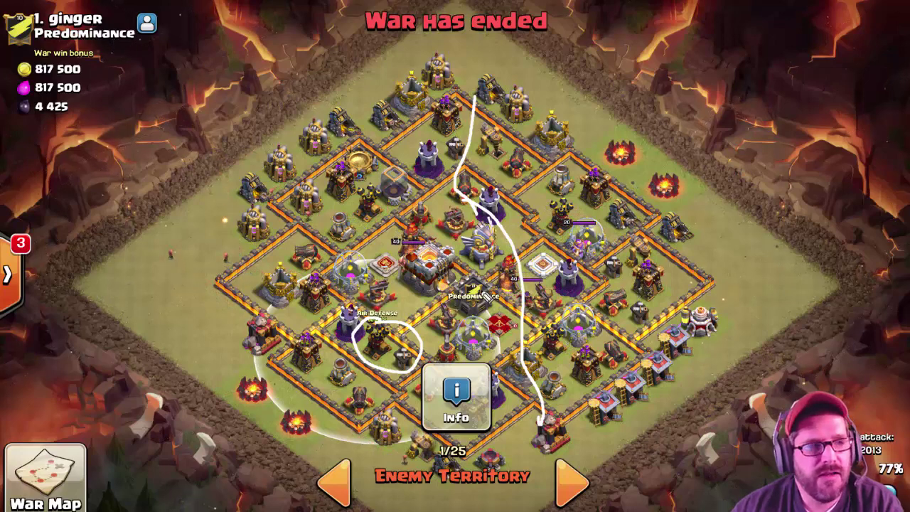
{"action": "key", "text": "Escape"}
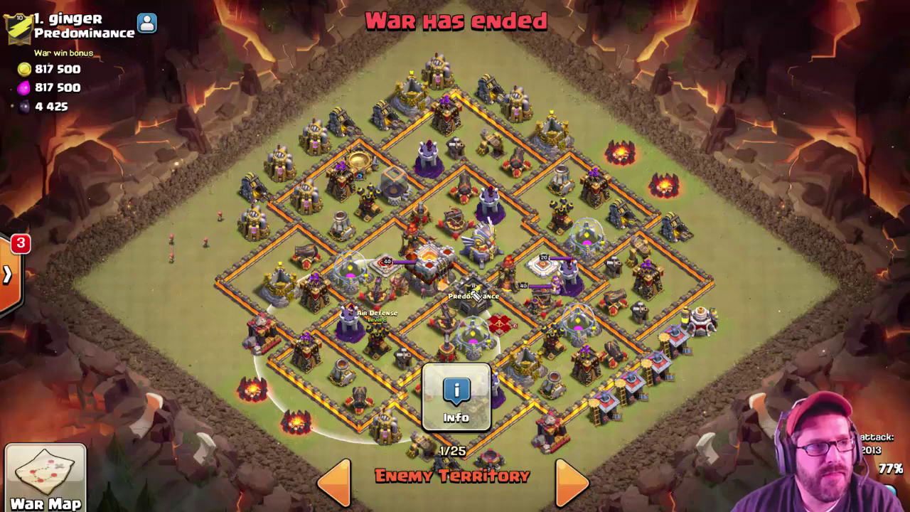
{"action": "key", "text": "alt+Tab"}
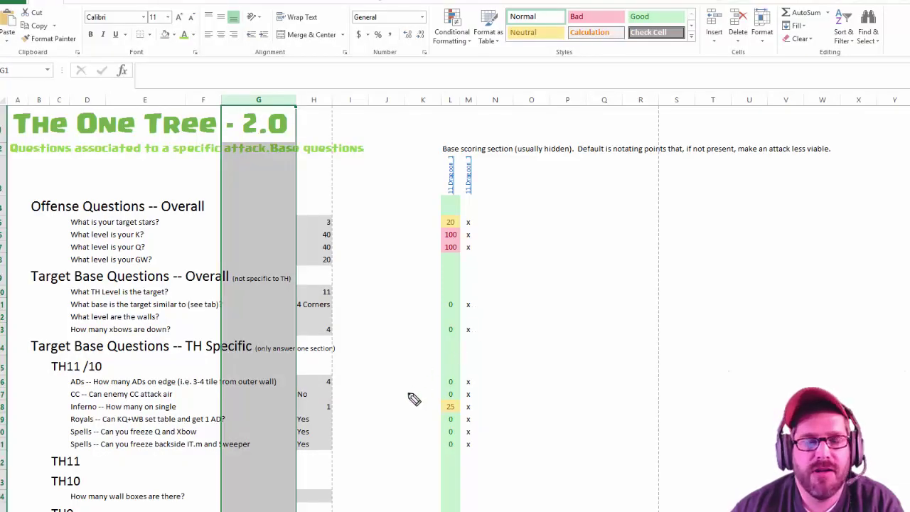
- Examine the question about whether the enemy CC can attack air and its answer in H17
{"action": "left_click", "coordinate": [230, 408]}
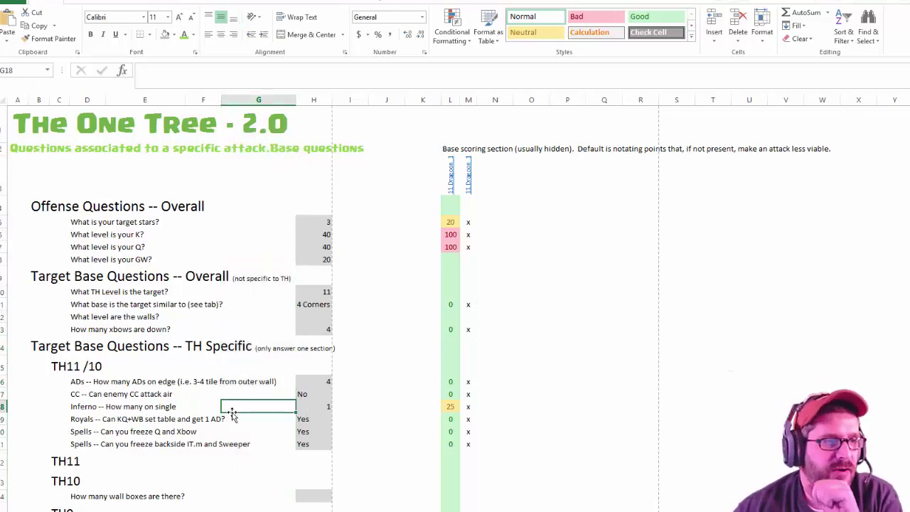
{"action": "left_click", "coordinate": [179, 397]}
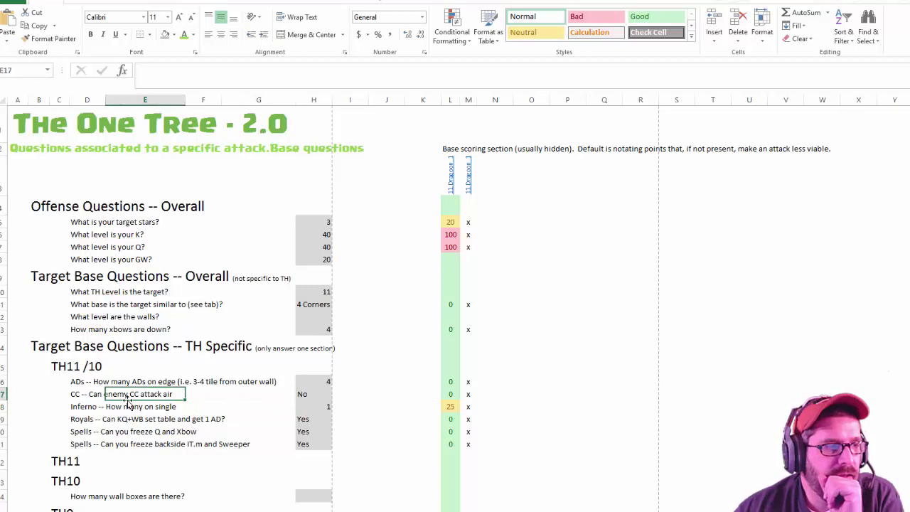
{"action": "left_click", "coordinate": [96, 396]}
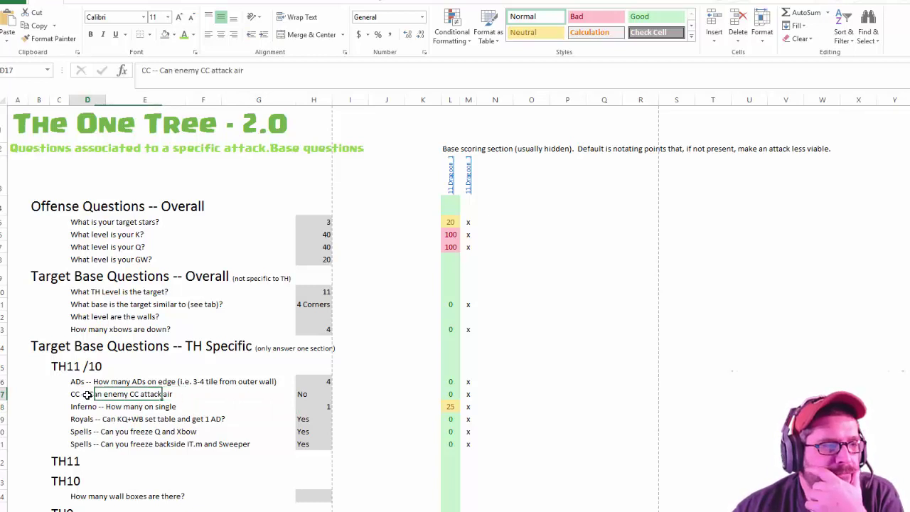
{"action": "left_click", "coordinate": [301, 392]}
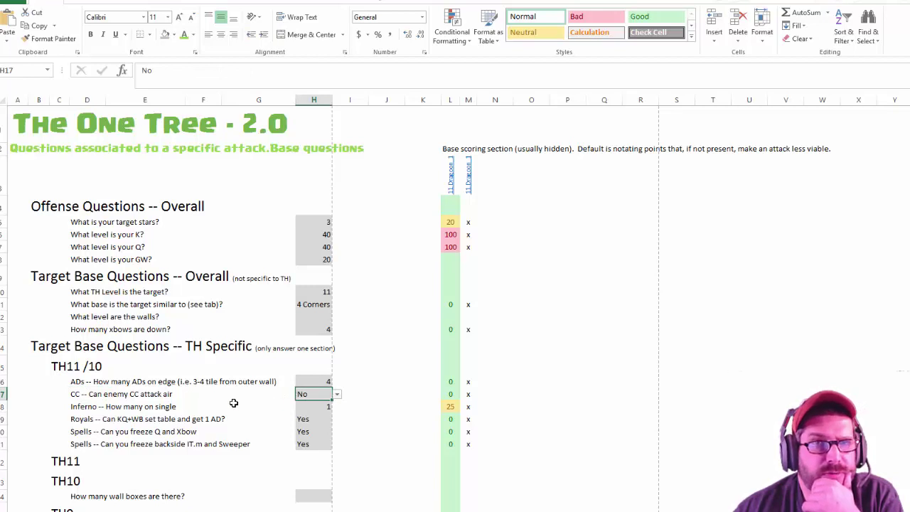
- Set the answer for how many Infernos are on single in H18 to 0
{"action": "left_click", "coordinate": [102, 407]}
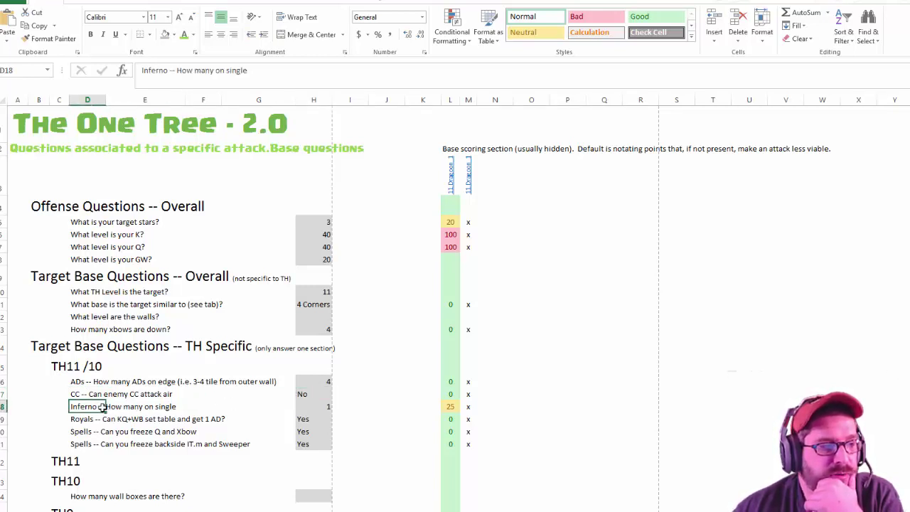
{"action": "left_click", "coordinate": [311, 407]}
{"action": "left_click", "coordinate": [338, 407]}
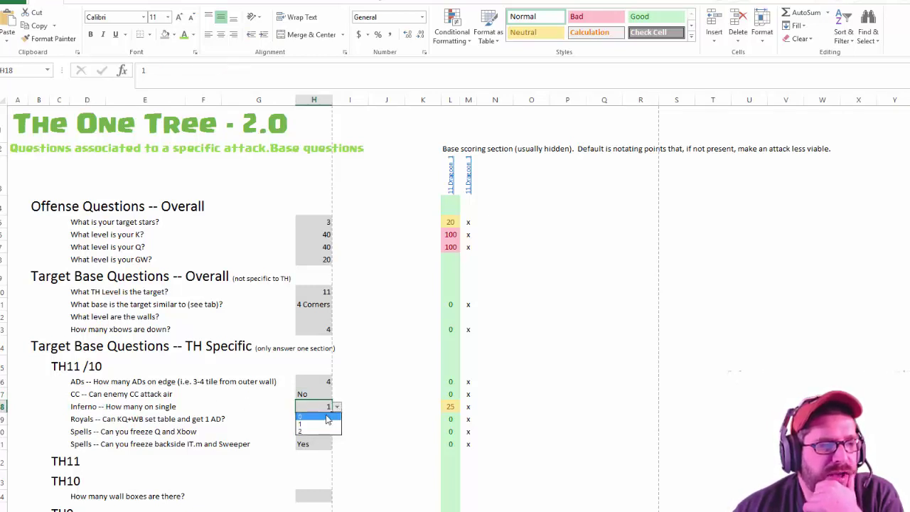
{"action": "left_click", "coordinate": [328, 417]}
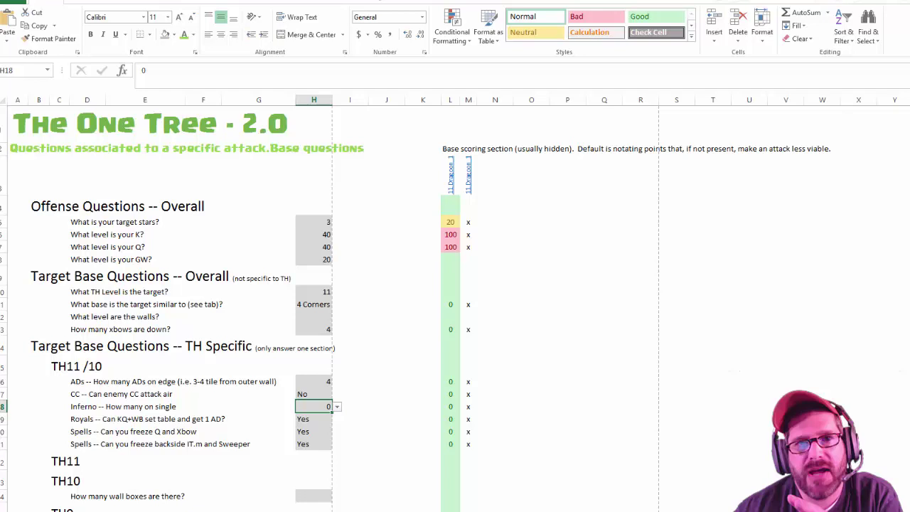
- On the attack notes sheet, increase the height of row 5 holding the Dragoon 1 entry
{"action": "key", "text": "ctrl+Page_Down"}
{"action": "left_click", "coordinate": [738, 187]}
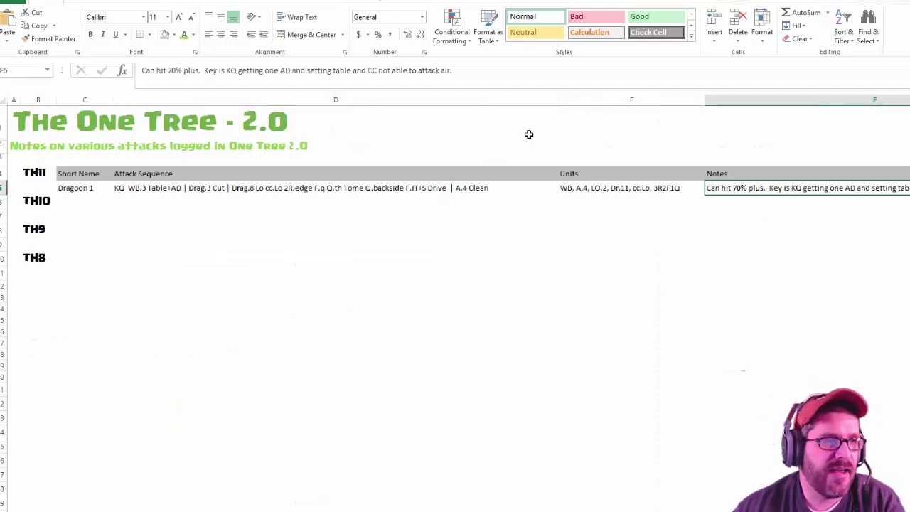
{"action": "left_click", "coordinate": [3, 188]}
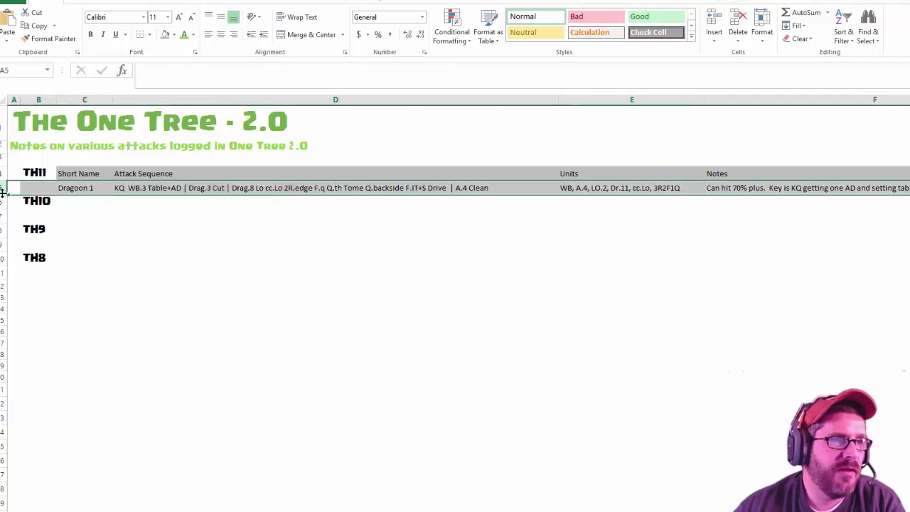
{"action": "left_click_drag", "start_coordinate": [4, 197], "coordinate": [4, 212]}
{"action": "left_click", "coordinate": [199, 199]}
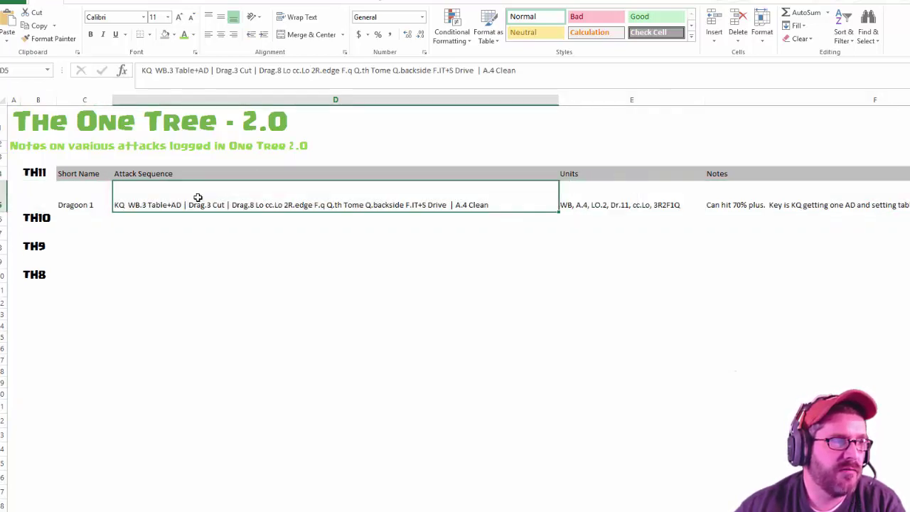
- Turn on text wrapping for the Dragoon 1 entry from its short name through its notes
{"action": "left_click_drag", "start_coordinate": [97, 197], "coordinate": [713, 197]}
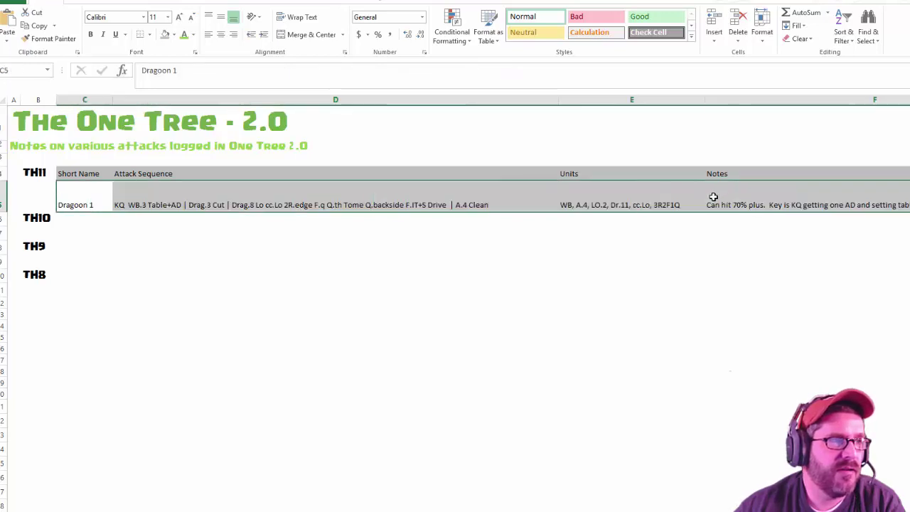
{"action": "key", "text": "ctrl+1"}
{"action": "key", "text": "alt+w"}
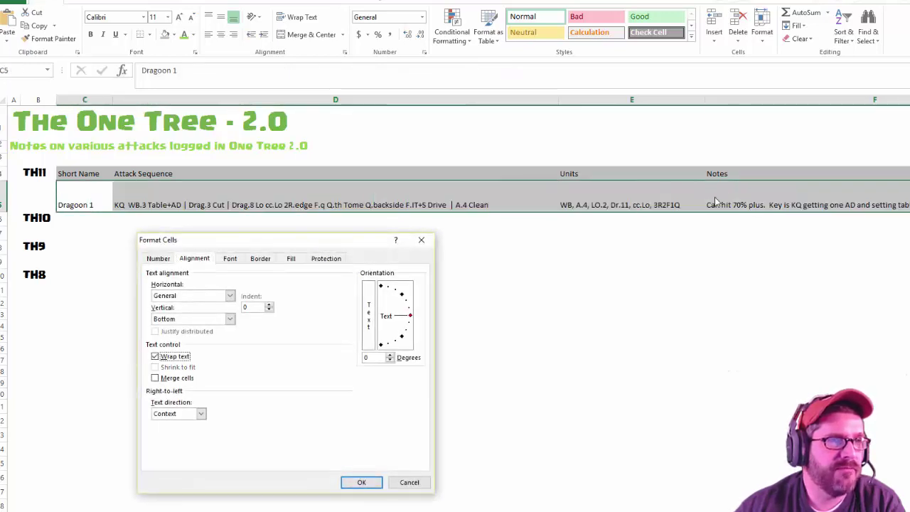
{"action": "left_click", "coordinate": [360, 482]}
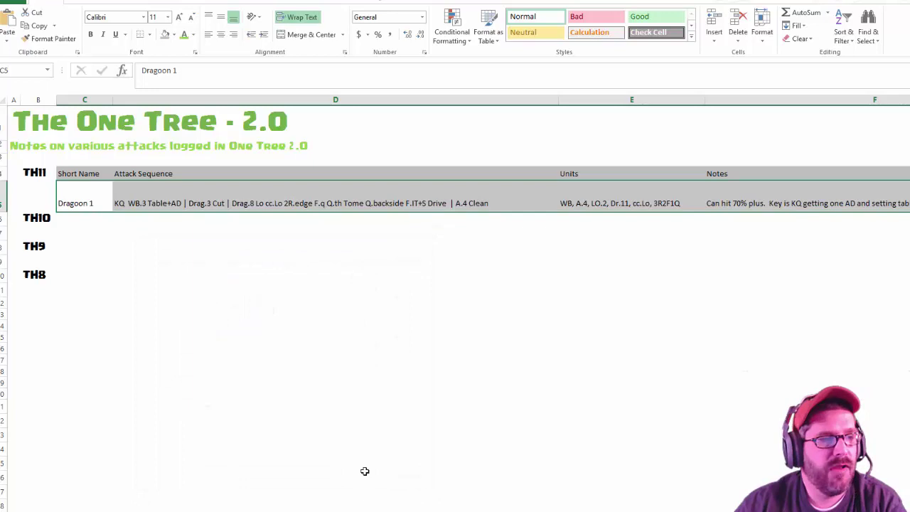
- Narrow the Attack Sequence column D and the Notes column F
{"action": "left_click_drag", "start_coordinate": [560, 99], "coordinate": [510, 115]}
{"action": "left_click", "coordinate": [621, 156]}
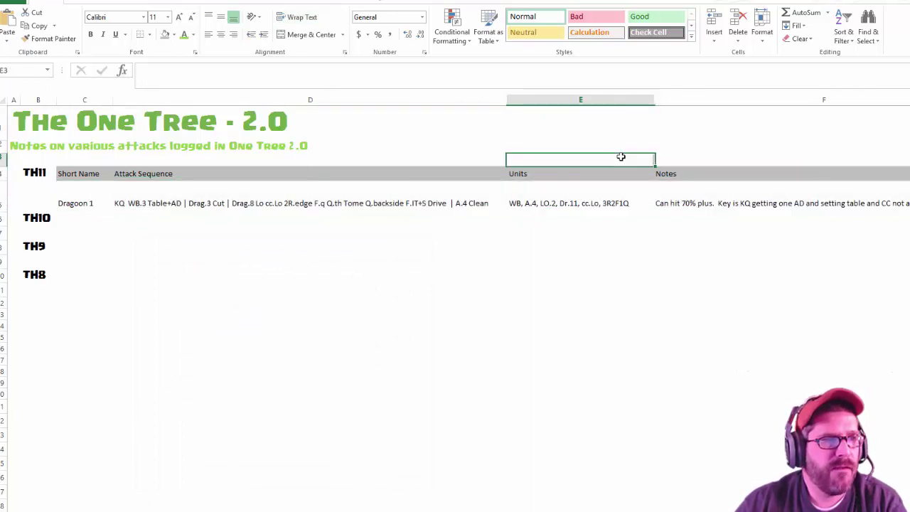
{"action": "left_click", "coordinate": [687, 134]}
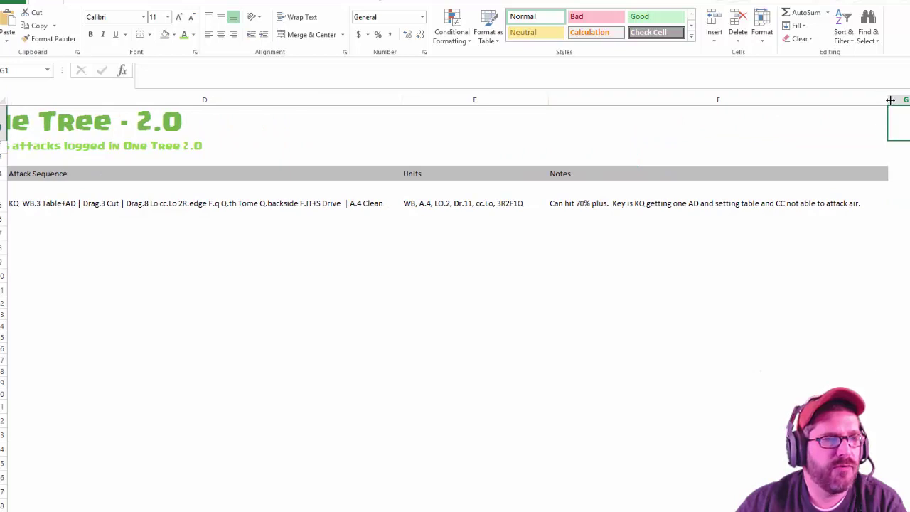
{"action": "left_click_drag", "start_coordinate": [890, 97], "coordinate": [827, 104]}
- Align the contents of the Dragoon 1 row to the top and left of their cells
{"action": "left_click", "coordinate": [41, 195]}
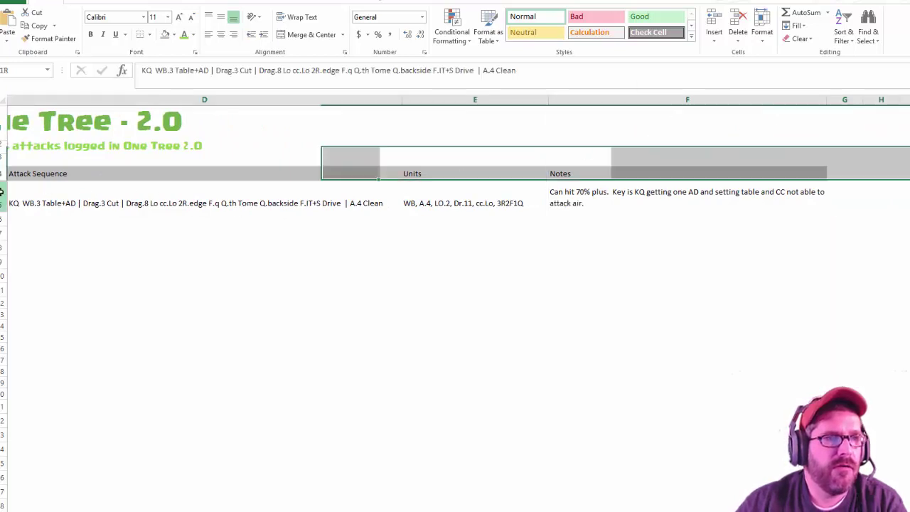
{"action": "key", "text": "shift+space"}
{"action": "left_click", "coordinate": [208, 17]}
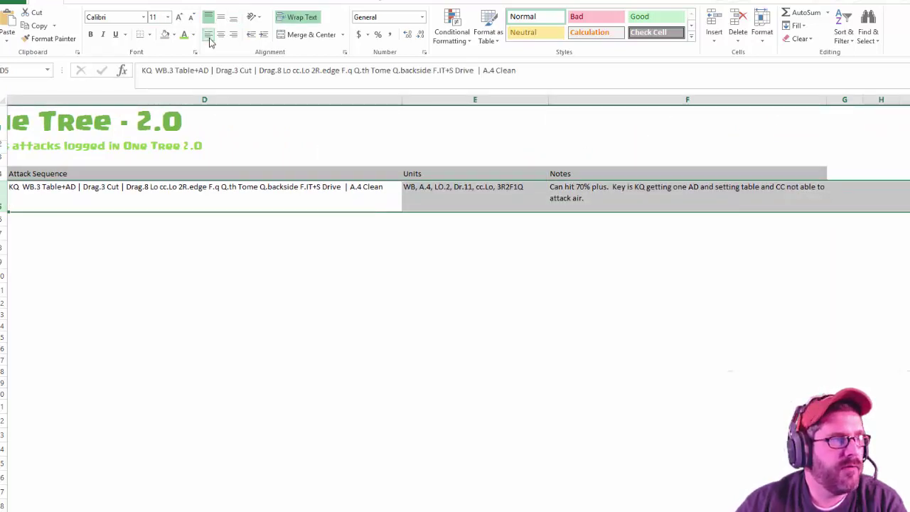
{"action": "left_click", "coordinate": [208, 34]}
{"action": "left_click", "coordinate": [165, 214]}
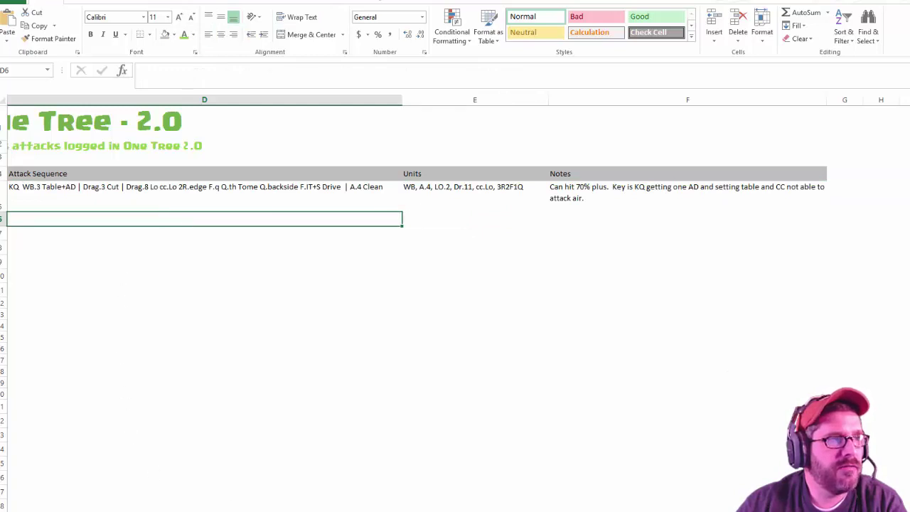
- Append "If one single IT, need to use Freeze on it." to the Dragoon 1 notes in F5
{"action": "scroll", "coordinate": [455, 285], "scroll_direction": "left", "scroll_amount": 3}
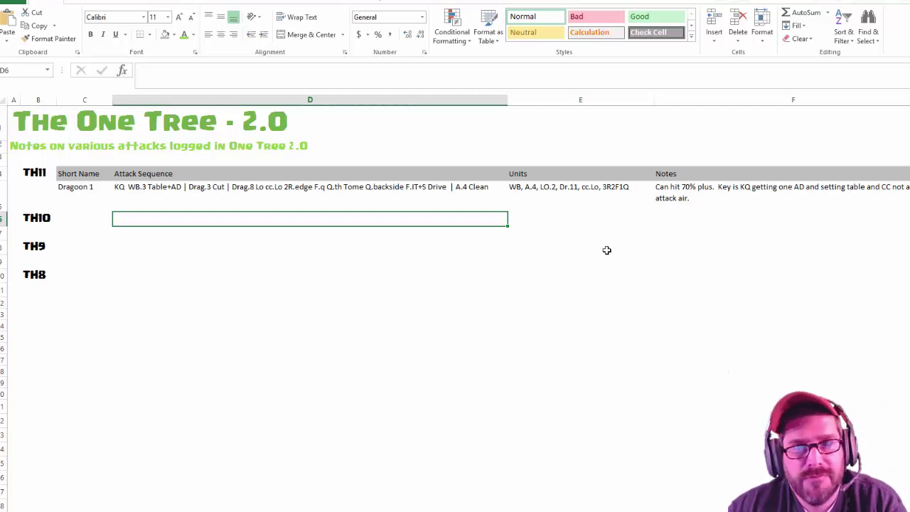
{"action": "left_click", "coordinate": [670, 198]}
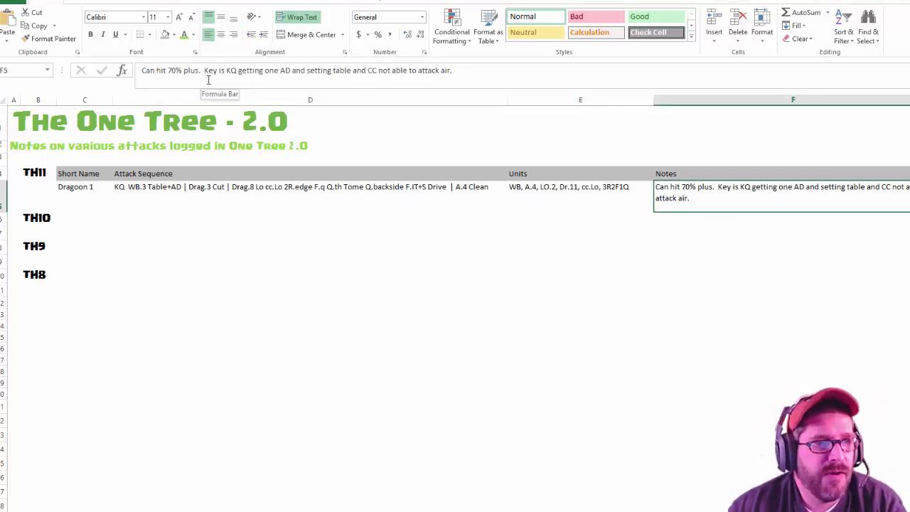
{"action": "double_click", "coordinate": [699, 200]}
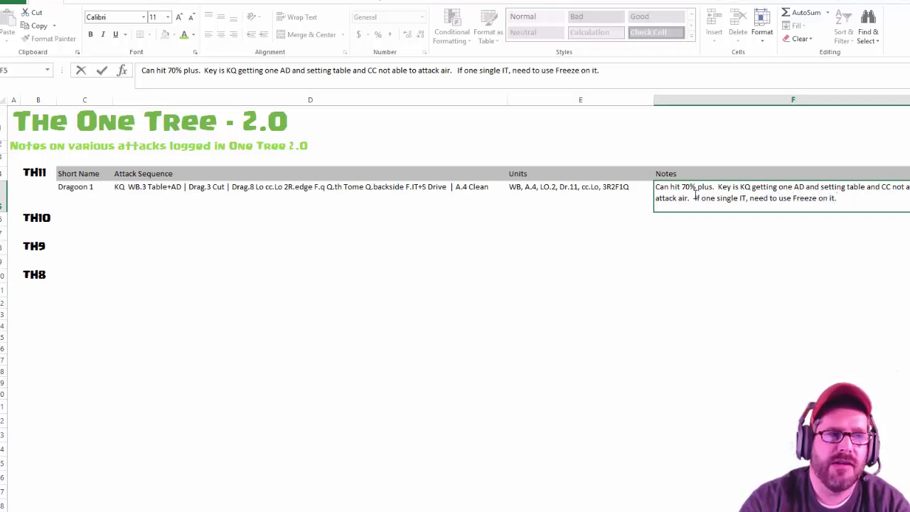
{"action": "left_click", "coordinate": [643, 245]}
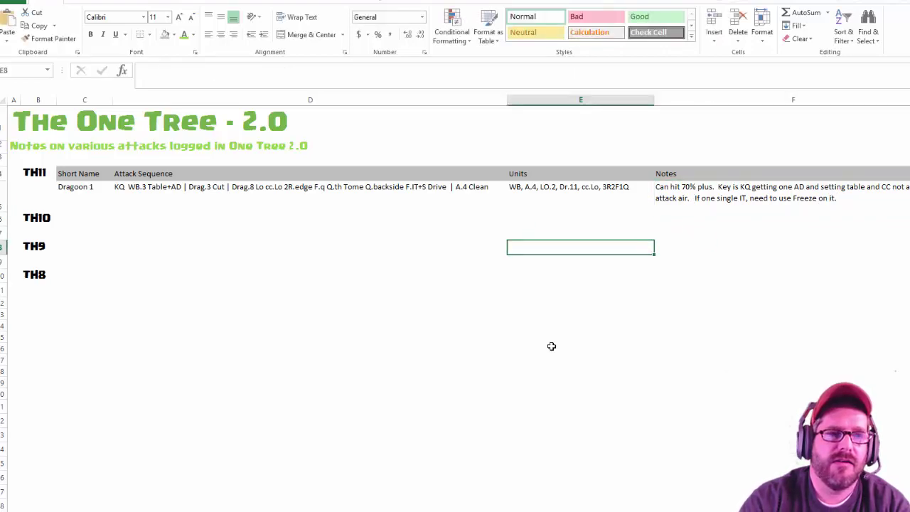
- Return to the base questions sheet and review the Inferno and Royals questions in the TH11/10 section
{"action": "key", "text": "ctrl+Page_Down"}
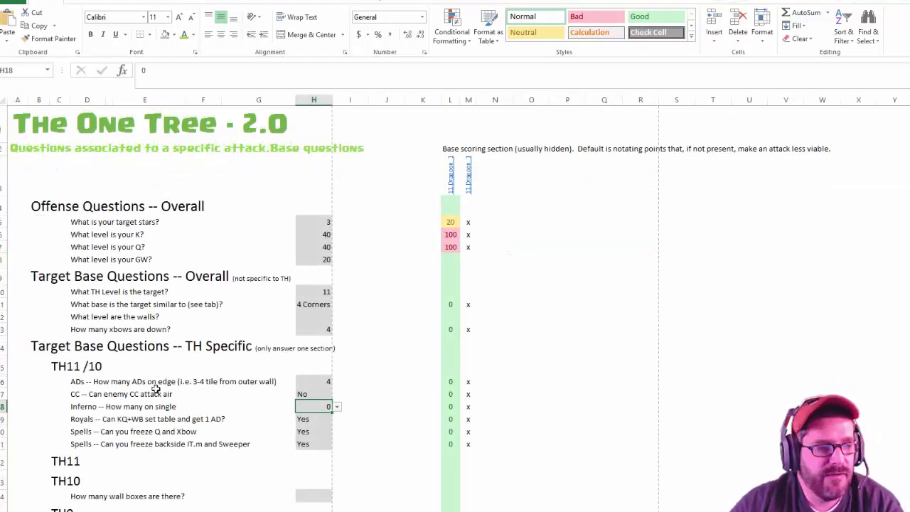
{"action": "left_click", "coordinate": [142, 407]}
{"action": "left_click", "coordinate": [90, 420]}
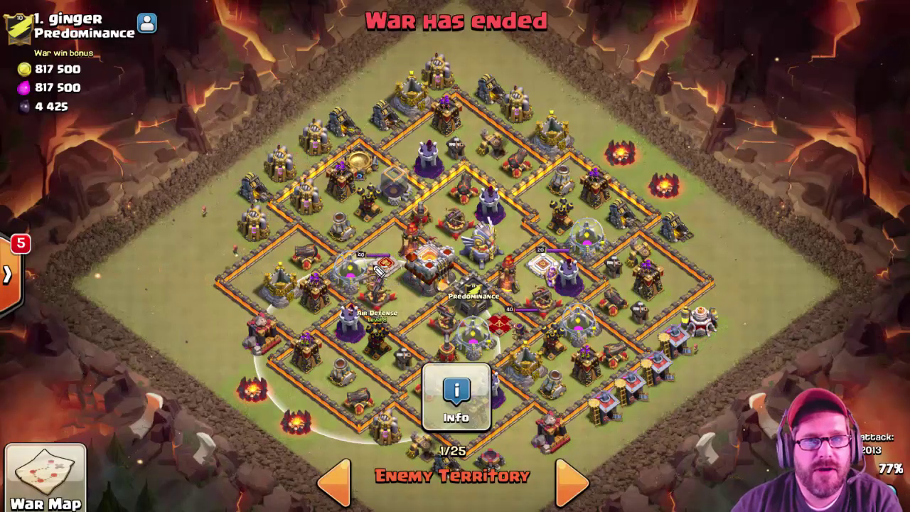
- On the Clash of Clans war base, hatch the upper-left side beyond a diagonal dividing line with short freehand strokes
{"action": "left_click_drag", "start_coordinate": [238, 140], "coordinate": [324, 217]}
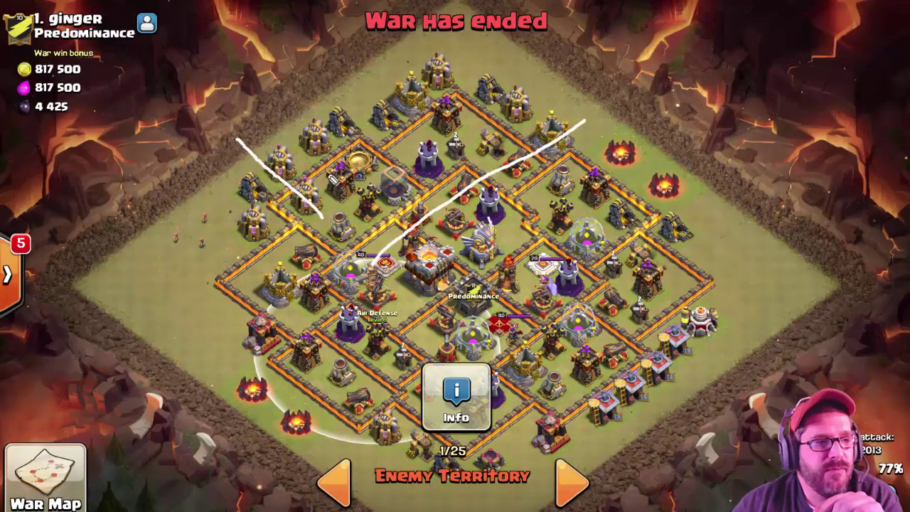
{"action": "left_click_drag", "start_coordinate": [286, 121], "coordinate": [350, 213]}
{"action": "left_click_drag", "start_coordinate": [311, 108], "coordinate": [374, 198]}
{"action": "left_click_drag", "start_coordinate": [336, 87], "coordinate": [419, 191]}
{"action": "mouse_move", "coordinate": [384, 78]}
{"action": "left_mouse_down"}
{"action": "mouse_move", "coordinate": [450, 146]}
{"action": "mouse_move", "coordinate": [489, 136]}
{"action": "left_mouse_up"}
{"action": "left_click_drag", "start_coordinate": [458, 62], "coordinate": [515, 122]}
{"action": "left_click_drag", "start_coordinate": [487, 55], "coordinate": [528, 108]}
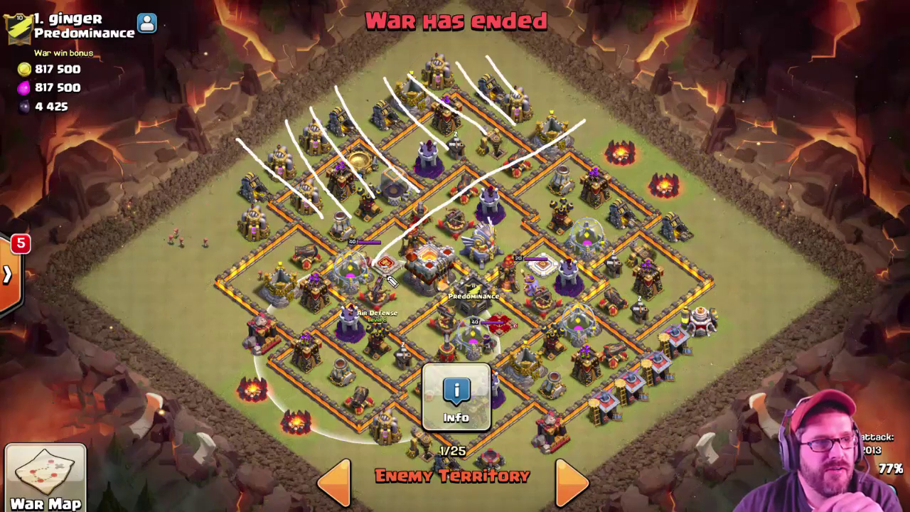
- Hatch the base's left and bottom corners, sketch a path from the lower left to the upper-right air defense, and erase the sketches
{"action": "left_click_drag", "start_coordinate": [256, 237], "coordinate": [285, 334]}
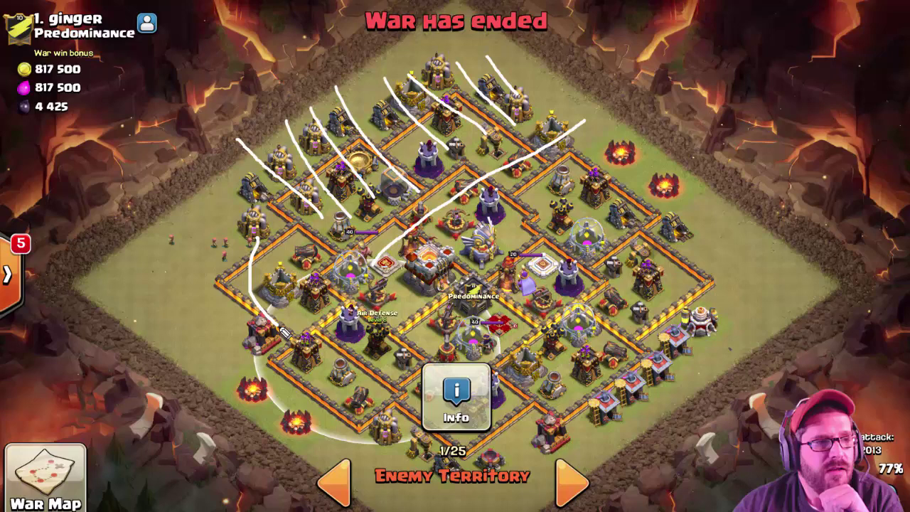
{"action": "mouse_move", "coordinate": [406, 452]}
{"action": "left_mouse_down"}
{"action": "mouse_move", "coordinate": [526, 470]}
{"action": "mouse_move", "coordinate": [537, 460]}
{"action": "left_mouse_up"}
{"action": "mouse_move", "coordinate": [298, 229]}
{"action": "left_mouse_down"}
{"action": "mouse_move", "coordinate": [282, 296]}
{"action": "mouse_move", "coordinate": [292, 308]}
{"action": "left_mouse_up"}
{"action": "left_click_drag", "start_coordinate": [313, 260], "coordinate": [327, 298]}
{"action": "left_click_drag", "start_coordinate": [431, 442], "coordinate": [509, 431]}
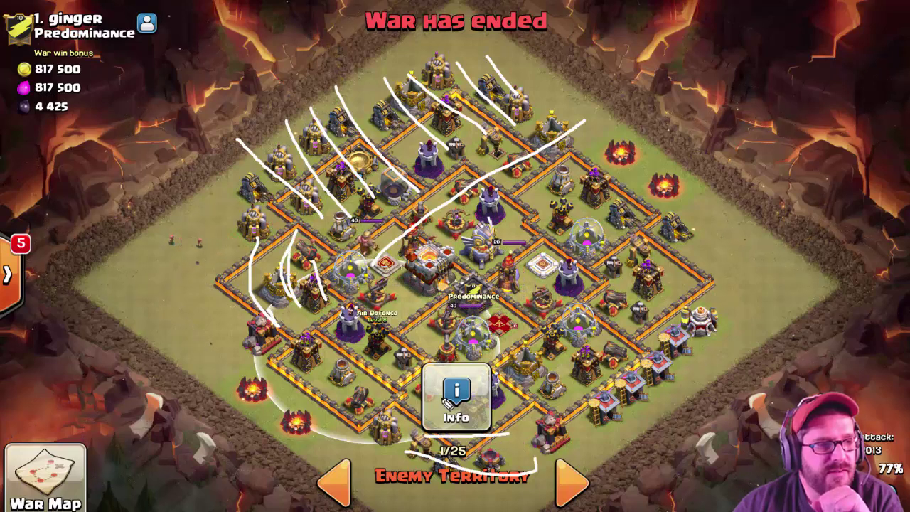
{"action": "mouse_move", "coordinate": [439, 407]}
{"action": "left_mouse_down"}
{"action": "mouse_move", "coordinate": [496, 384]}
{"action": "mouse_move", "coordinate": [501, 403]}
{"action": "left_mouse_up"}
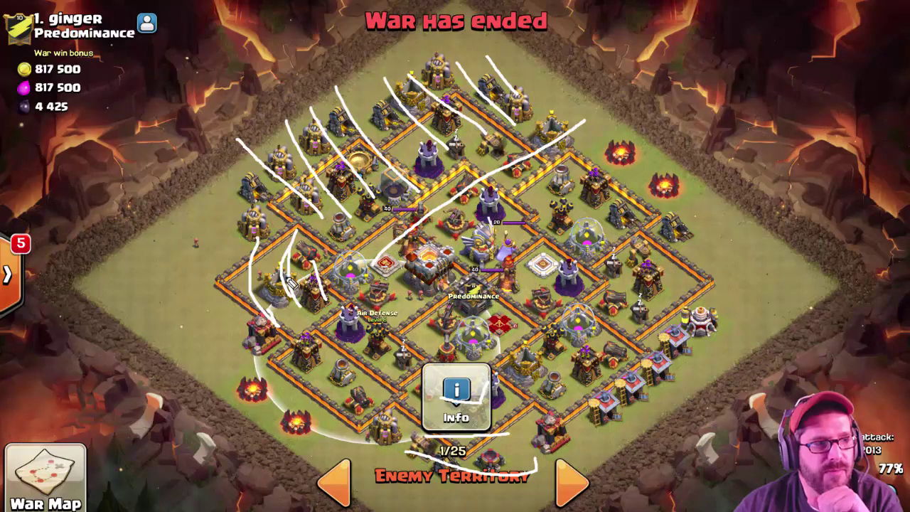
{"action": "mouse_move", "coordinate": [263, 451]}
{"action": "left_mouse_down"}
{"action": "mouse_move", "coordinate": [353, 348]}
{"action": "mouse_move", "coordinate": [569, 164]}
{"action": "mouse_move", "coordinate": [547, 171]}
{"action": "mouse_move", "coordinate": [587, 208]}
{"action": "left_mouse_up"}
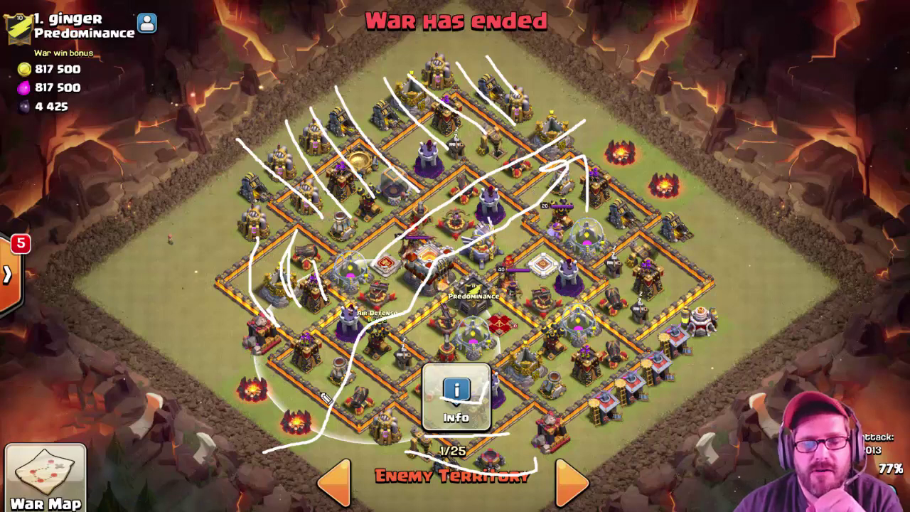
{"action": "key", "text": "e"}
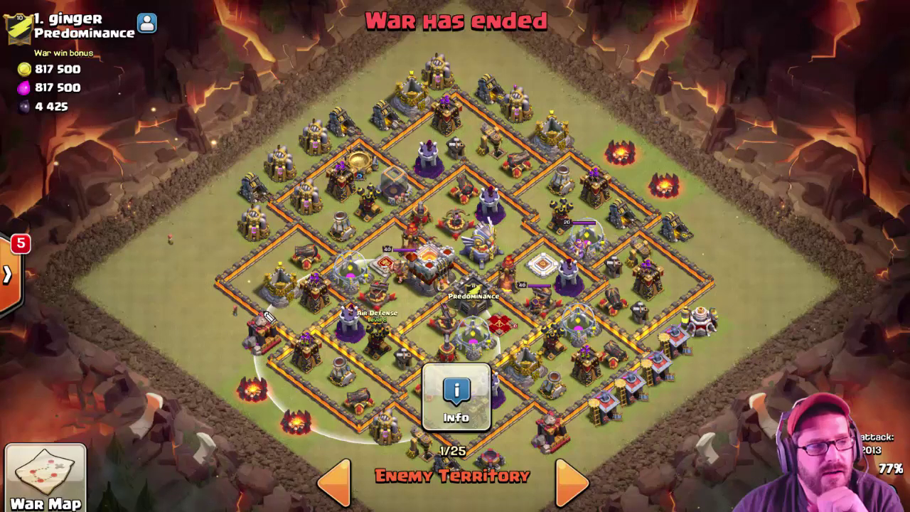
- Mark the base's left and bottom corners and sketch attack arrows toward its upper-left area, top compartment and lower-right air defense
{"action": "left_click_drag", "start_coordinate": [260, 272], "coordinate": [284, 326]}
{"action": "left_click_drag", "start_coordinate": [401, 434], "coordinate": [509, 454]}
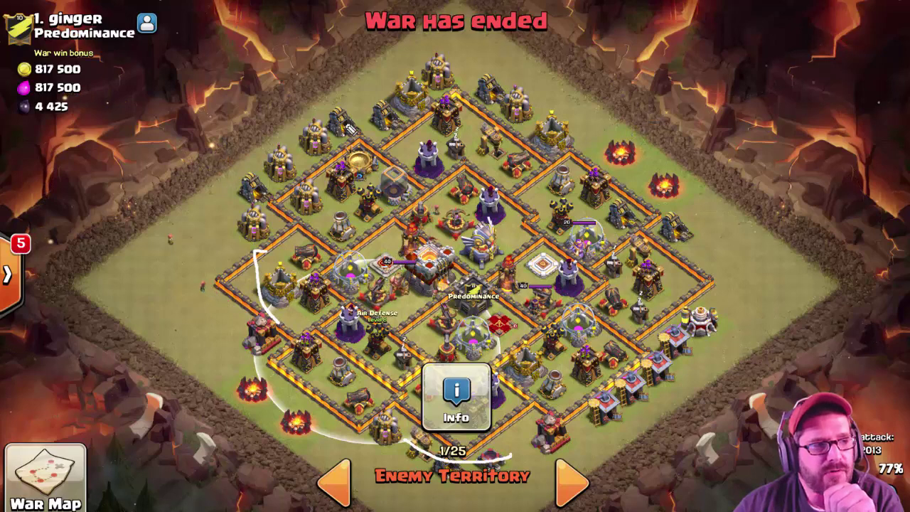
{"action": "mouse_move", "coordinate": [269, 139]}
{"action": "left_mouse_down"}
{"action": "mouse_move", "coordinate": [342, 186]}
{"action": "mouse_move", "coordinate": [313, 191]}
{"action": "mouse_move", "coordinate": [366, 182]}
{"action": "left_mouse_up"}
{"action": "mouse_move", "coordinate": [262, 318]}
{"action": "left_mouse_down"}
{"action": "mouse_move", "coordinate": [374, 259]}
{"action": "mouse_move", "coordinate": [405, 187]}
{"action": "mouse_move", "coordinate": [379, 197]}
{"action": "mouse_move", "coordinate": [425, 194]}
{"action": "left_mouse_up"}
{"action": "mouse_move", "coordinate": [377, 356]}
{"action": "left_mouse_down"}
{"action": "mouse_move", "coordinate": [434, 321]}
{"action": "mouse_move", "coordinate": [551, 313]}
{"action": "mouse_move", "coordinate": [526, 329]}
{"action": "left_mouse_up"}
- Circle the upper-right air defense and the top compartment of the base, then clear all sketches
{"action": "mouse_move", "coordinate": [566, 180]}
{"action": "left_mouse_down"}
{"action": "mouse_move", "coordinate": [530, 250]}
{"action": "mouse_move", "coordinate": [569, 178]}
{"action": "left_mouse_up"}
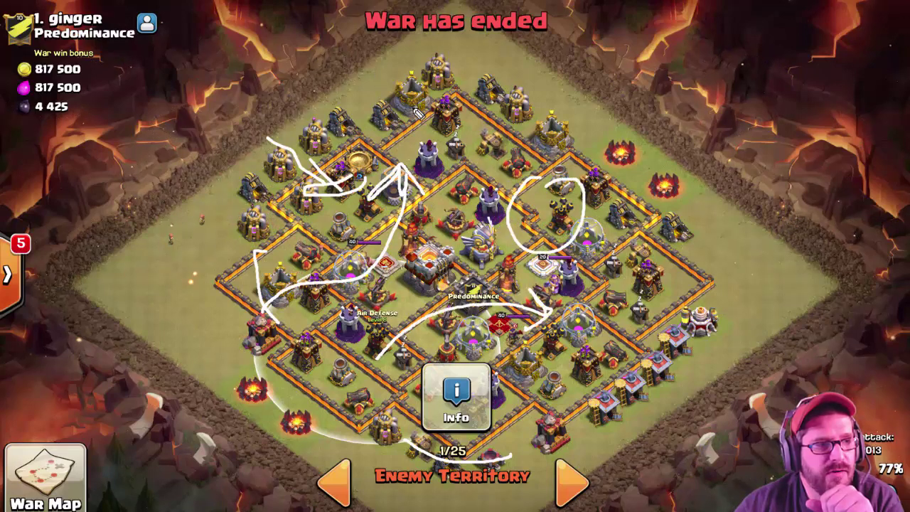
{"action": "left_click_drag", "start_coordinate": [466, 91], "coordinate": [429, 112]}
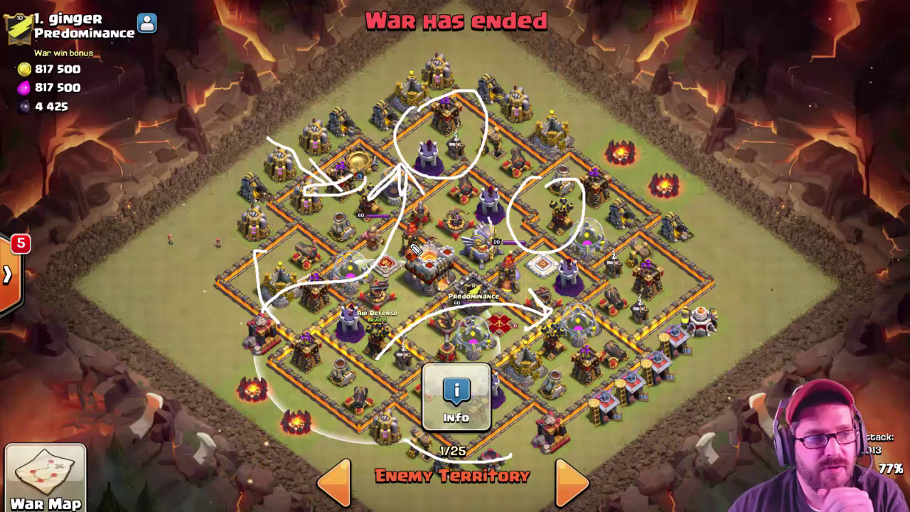
{"action": "key", "text": "Escape"}
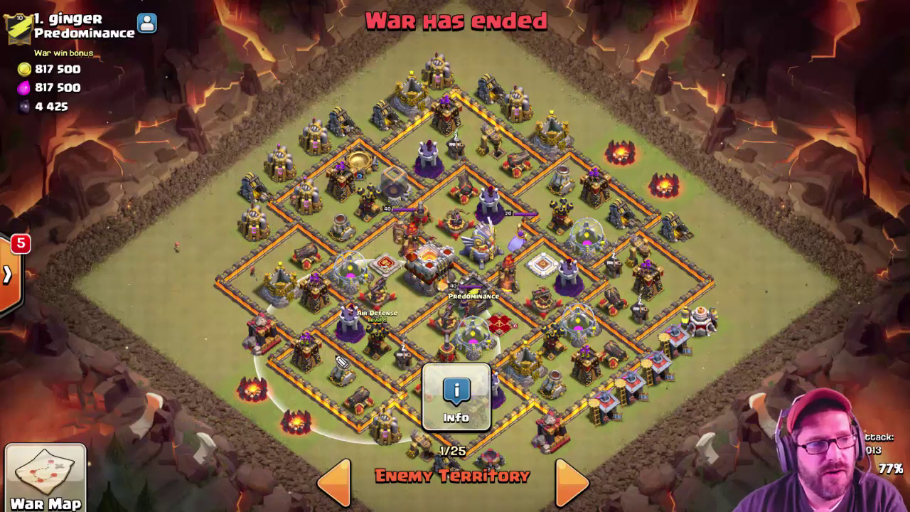
- Compare the war base with the survey and reword the first Spells question to "Spells -- Can you freeze Q w/ IT a plus"
{"action": "key", "text": "alt+Tab"}
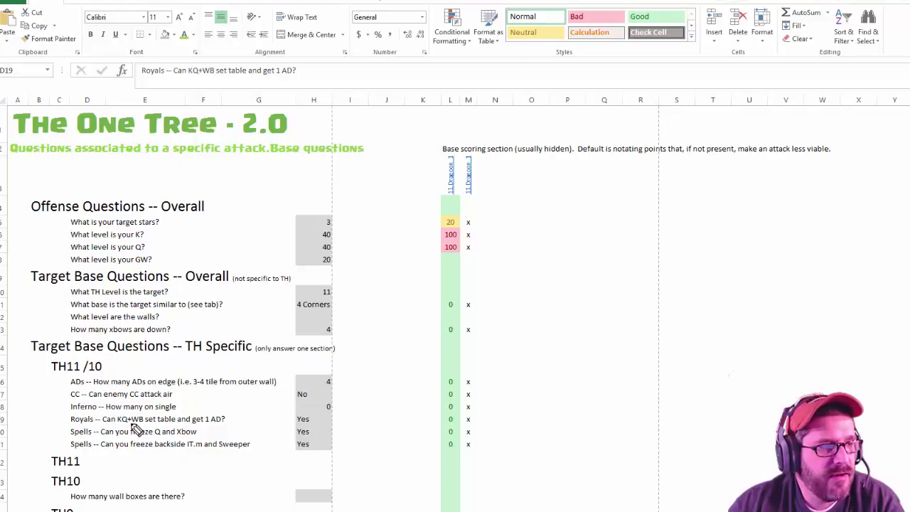
{"action": "key", "text": "alt+Tab"}
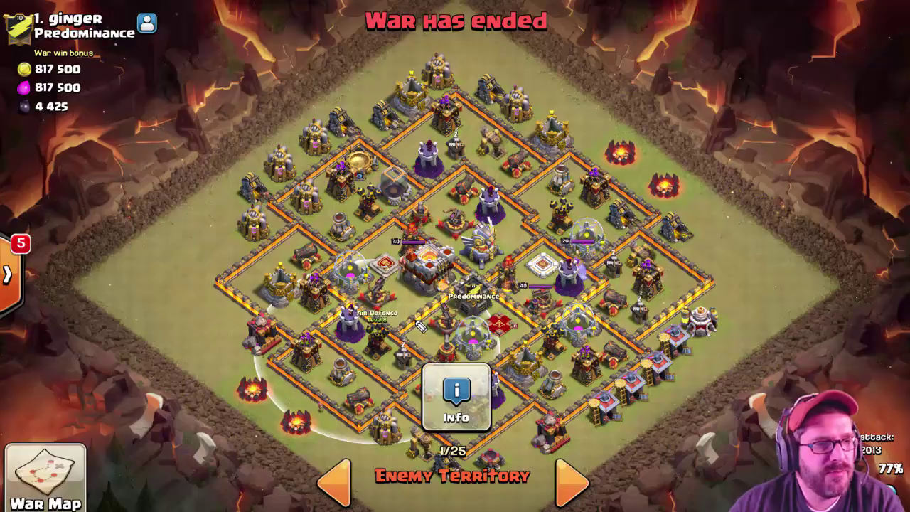
{"action": "key", "text": "alt+Tab"}
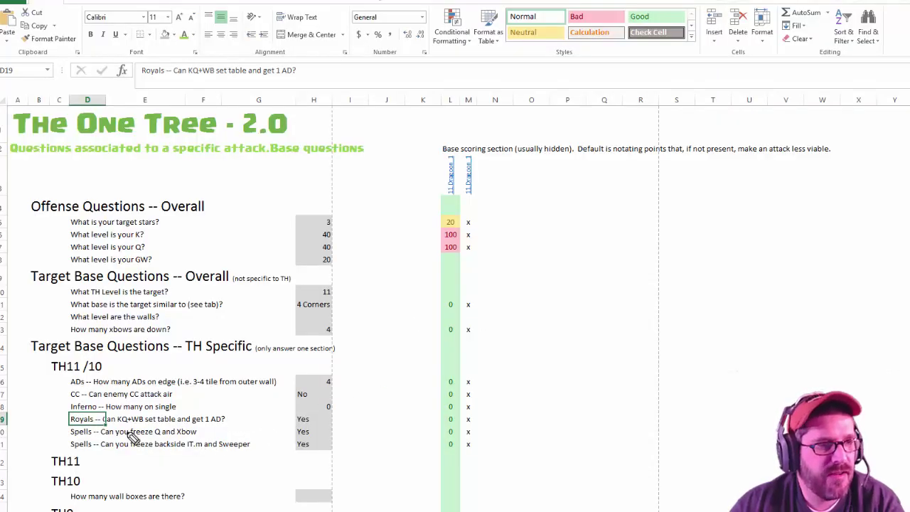
{"action": "key", "text": "F2"}
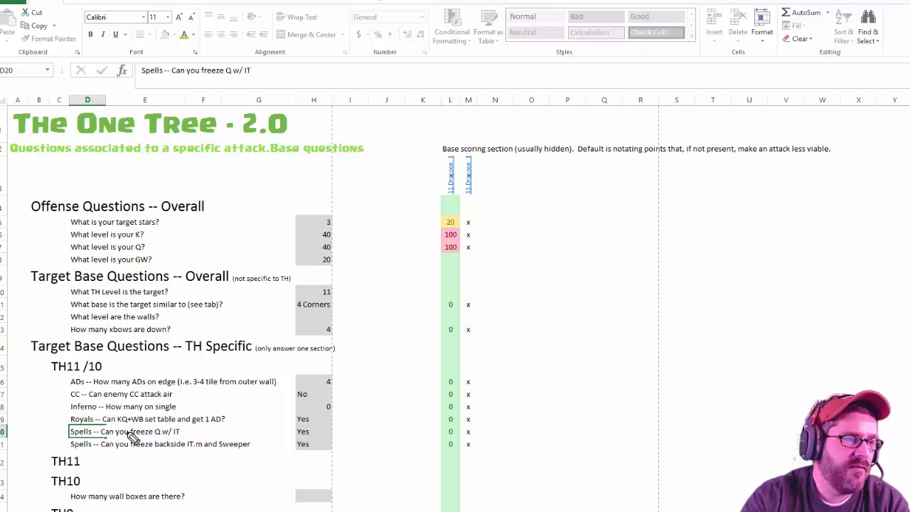
{"action": "key", "text": "Return"}
{"action": "key", "text": "F2"}
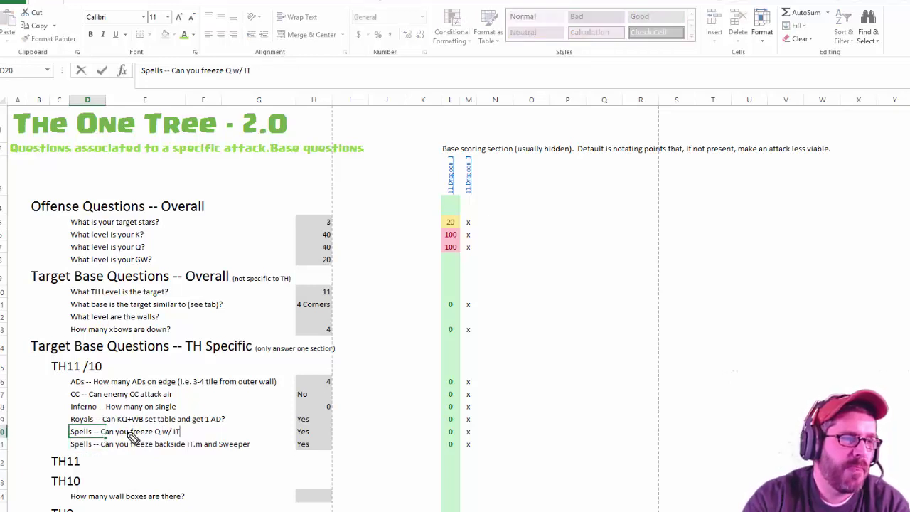
{"action": "type", "text": "a plus"}
{"action": "key", "text": "Return"}
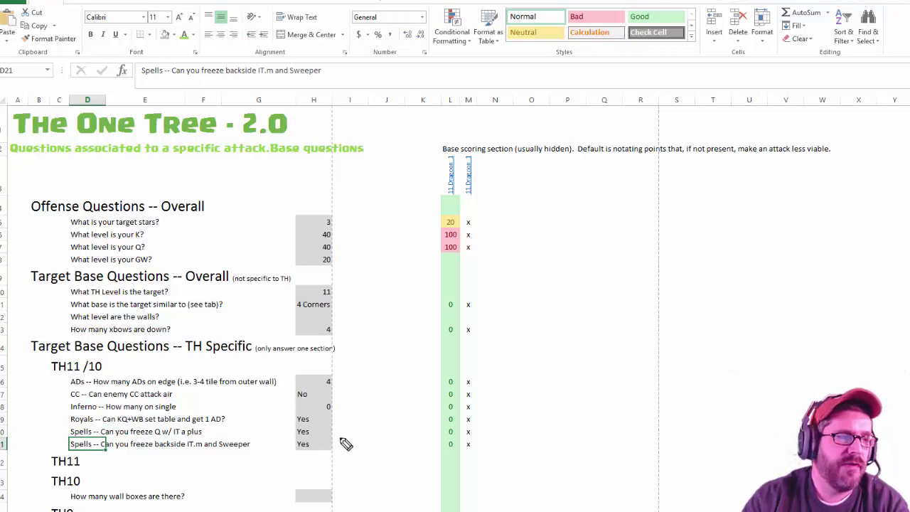
- Lower the Queen freeze question's score for a "No" answer to 25 in its formula in L20
{"action": "left_click", "coordinate": [449, 431]}
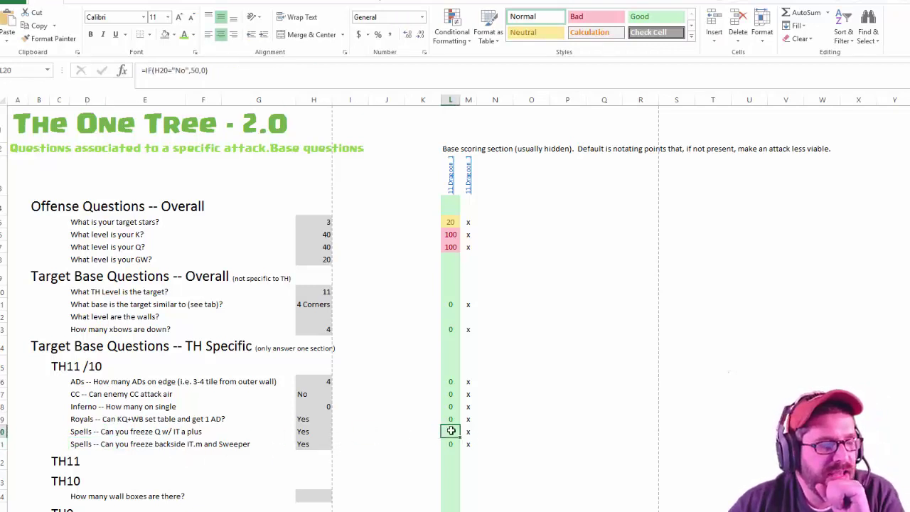
{"action": "left_click", "coordinate": [192, 70]}
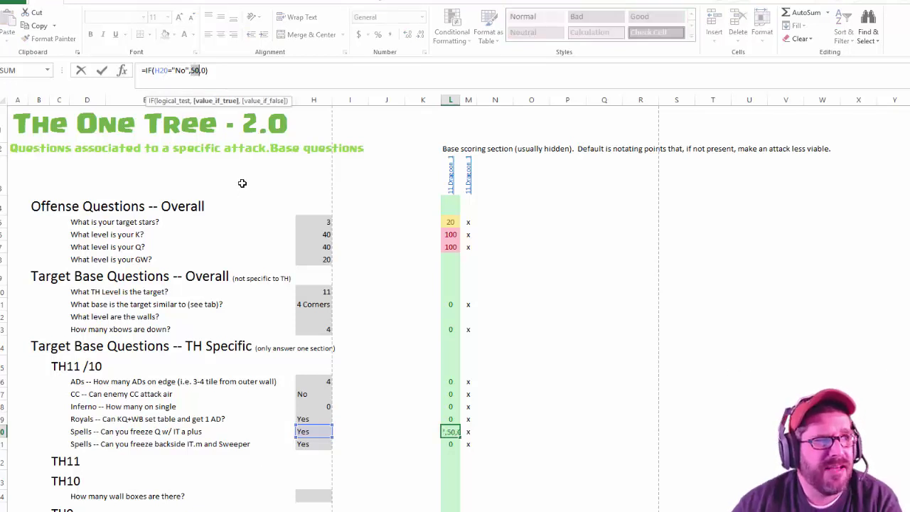
{"action": "key", "text": "Return"}
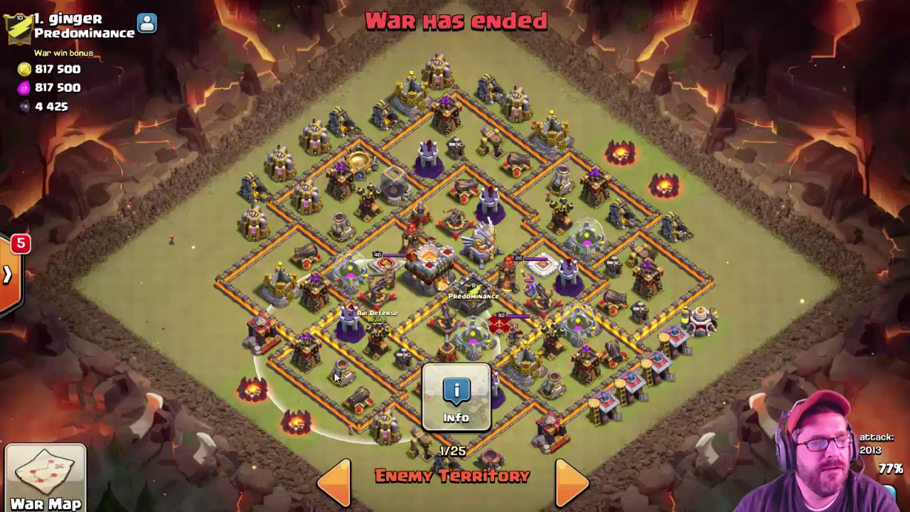
- On the war base, sketch a path in from the lower left, circle the center and the compartment below it, and clear the sketches
{"action": "left_click_drag", "start_coordinate": [245, 402], "coordinate": [391, 324]}
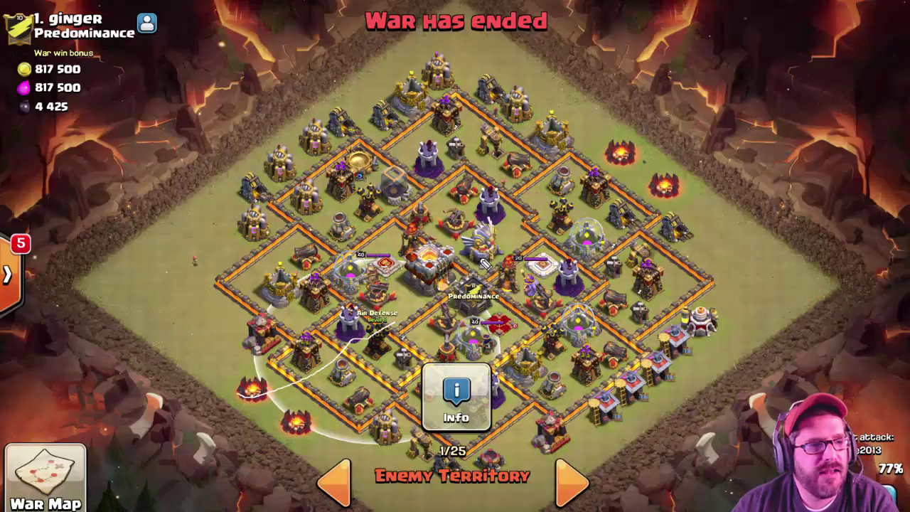
{"action": "mouse_move", "coordinate": [490, 265]}
{"action": "left_mouse_down"}
{"action": "mouse_move", "coordinate": [476, 270]}
{"action": "mouse_move", "coordinate": [485, 281]}
{"action": "mouse_move", "coordinate": [498, 266]}
{"action": "mouse_move", "coordinate": [483, 285]}
{"action": "left_mouse_up"}
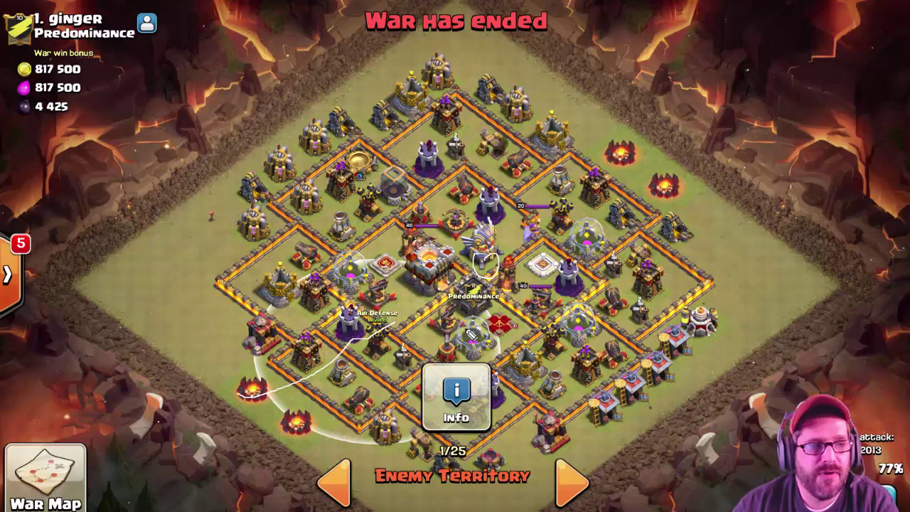
{"action": "mouse_move", "coordinate": [412, 341]}
{"action": "left_mouse_down"}
{"action": "mouse_move", "coordinate": [484, 355]}
{"action": "mouse_move", "coordinate": [455, 317]}
{"action": "left_mouse_up"}
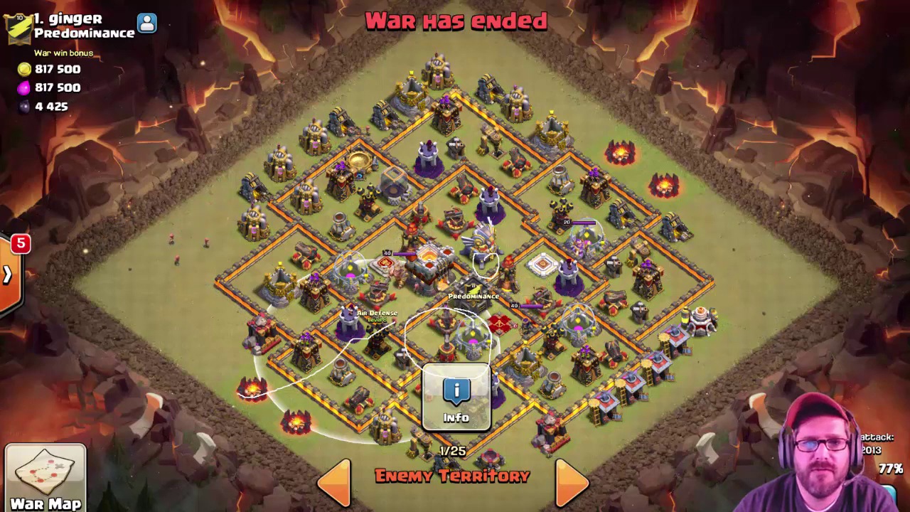
{"action": "mouse_move", "coordinate": [489, 312]}
{"action": "left_mouse_down"}
{"action": "mouse_move", "coordinate": [409, 317]}
{"action": "mouse_move", "coordinate": [501, 367]}
{"action": "mouse_move", "coordinate": [471, 329]}
{"action": "left_mouse_up"}
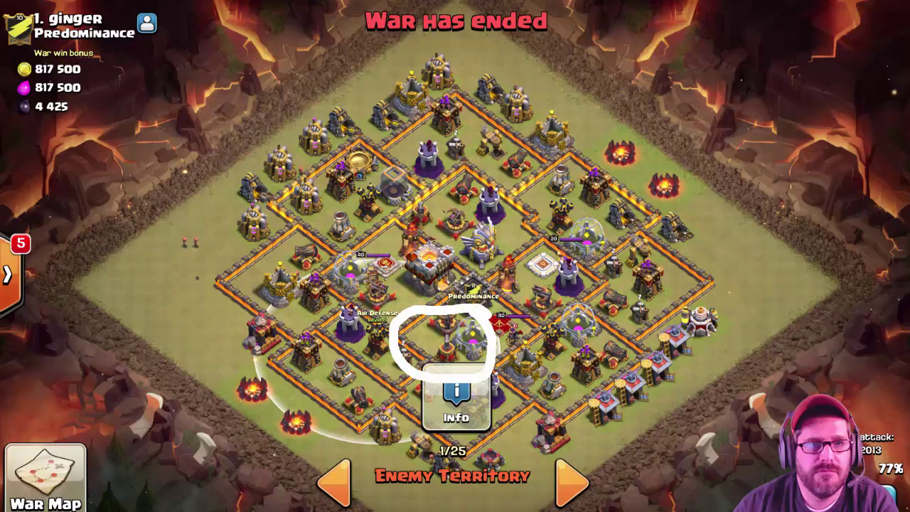
{"action": "key", "text": "Escape"}
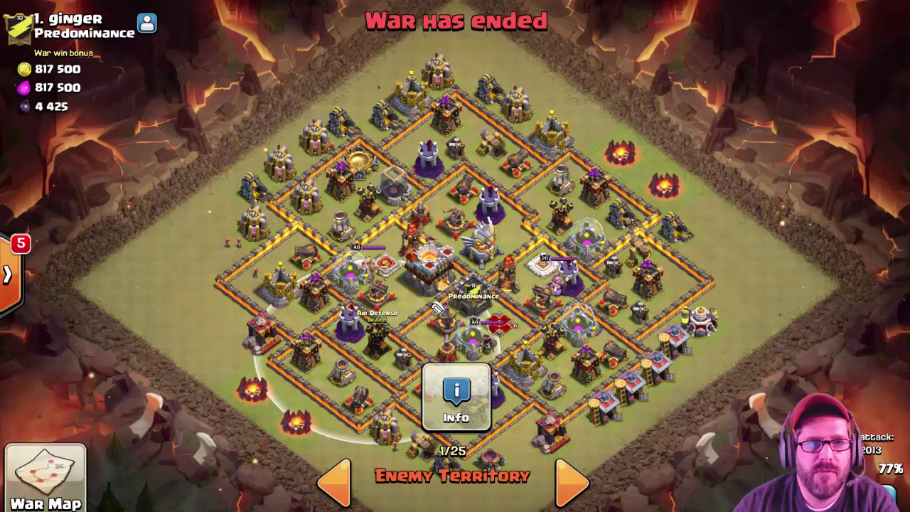
- Circle the compartment below the base's center, cross out two buildings inside it, and circle and mark the defenses just above the Town Hall
{"action": "mouse_move", "coordinate": [448, 303]}
{"action": "left_mouse_down"}
{"action": "mouse_move", "coordinate": [426, 370]}
{"action": "mouse_move", "coordinate": [498, 313]}
{"action": "mouse_move", "coordinate": [480, 347]}
{"action": "mouse_move", "coordinate": [492, 348]}
{"action": "left_mouse_up"}
{"action": "left_click_drag", "start_coordinate": [493, 330], "coordinate": [457, 355]}
{"action": "left_click_drag", "start_coordinate": [457, 340], "coordinate": [439, 355]}
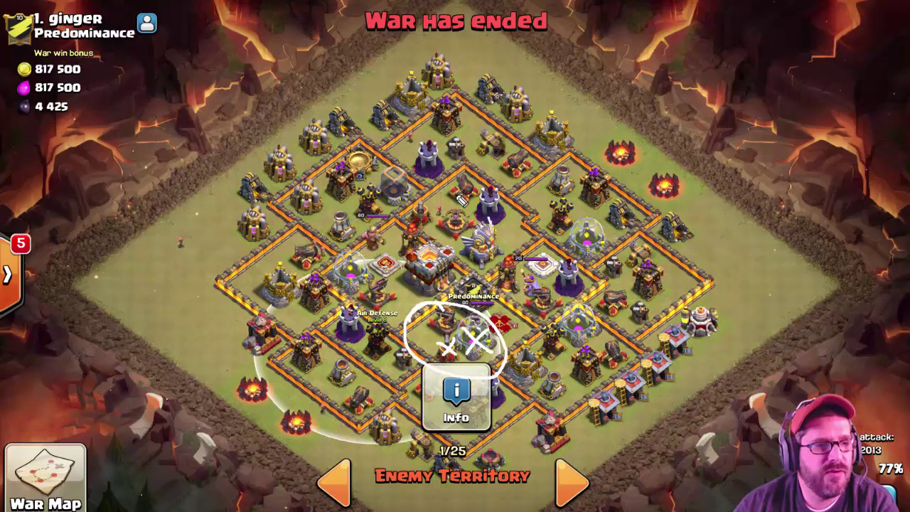
{"action": "mouse_move", "coordinate": [455, 196]}
{"action": "left_mouse_down"}
{"action": "mouse_move", "coordinate": [398, 238]}
{"action": "mouse_move", "coordinate": [442, 206]}
{"action": "left_mouse_up"}
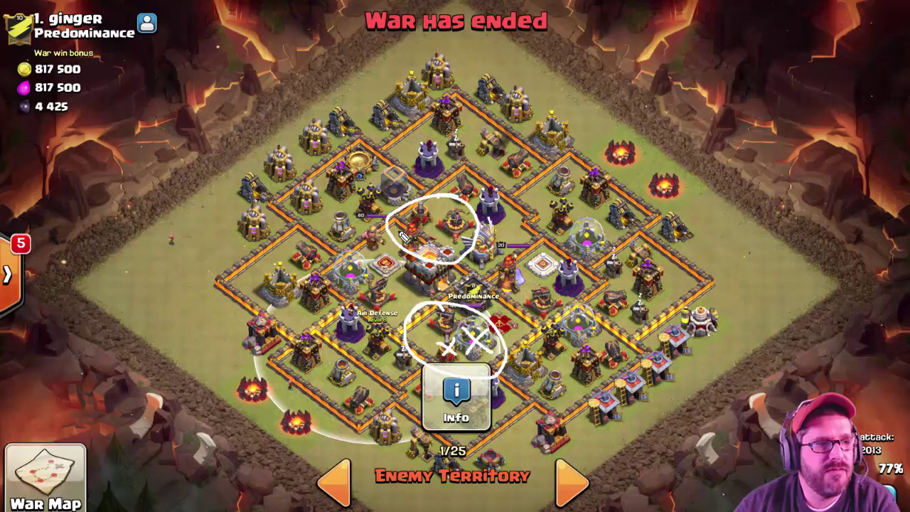
{"action": "left_click_drag", "start_coordinate": [403, 229], "coordinate": [427, 245]}
{"action": "mouse_move", "coordinate": [426, 207]}
{"action": "left_mouse_down"}
{"action": "mouse_move", "coordinate": [410, 242]}
{"action": "mouse_move", "coordinate": [430, 227]}
{"action": "left_mouse_up"}
{"action": "left_click_drag", "start_coordinate": [427, 207], "coordinate": [405, 232]}
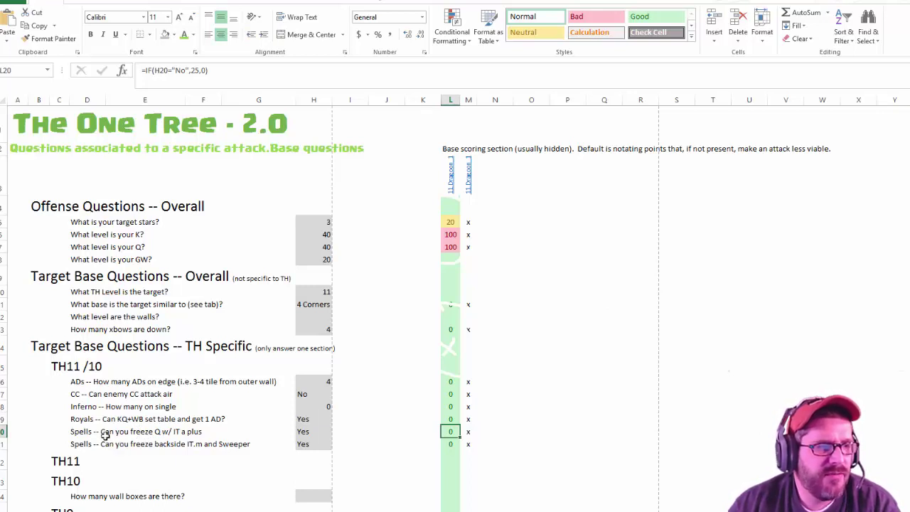
- Back in the spreadsheet, reword the first Spells question in D20 to "Spells -- Can you freeze Q on front of atk"
{"action": "left_click", "coordinate": [104, 435]}
{"action": "mouse_move", "coordinate": [107, 436]}
{"action": "left_mouse_down"}
{"action": "mouse_move", "coordinate": [66, 425]}
{"action": "mouse_move", "coordinate": [77, 432]}
{"action": "left_mouse_up"}
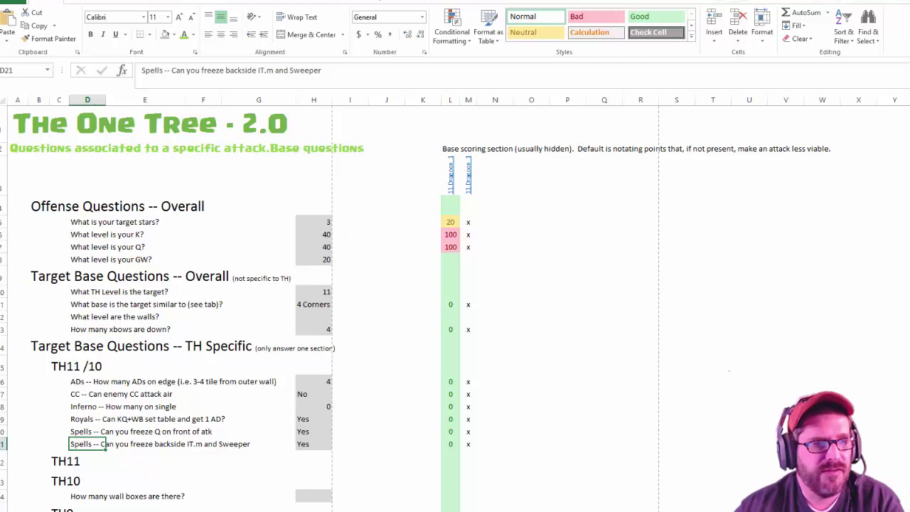
- Check the 11.Dragoon 1 rating on the scoring sheet, and inspect the King level choices and score in the survey
{"action": "key", "text": "ctrl+Page_Down"}
{"action": "left_click", "coordinate": [107, 186]}
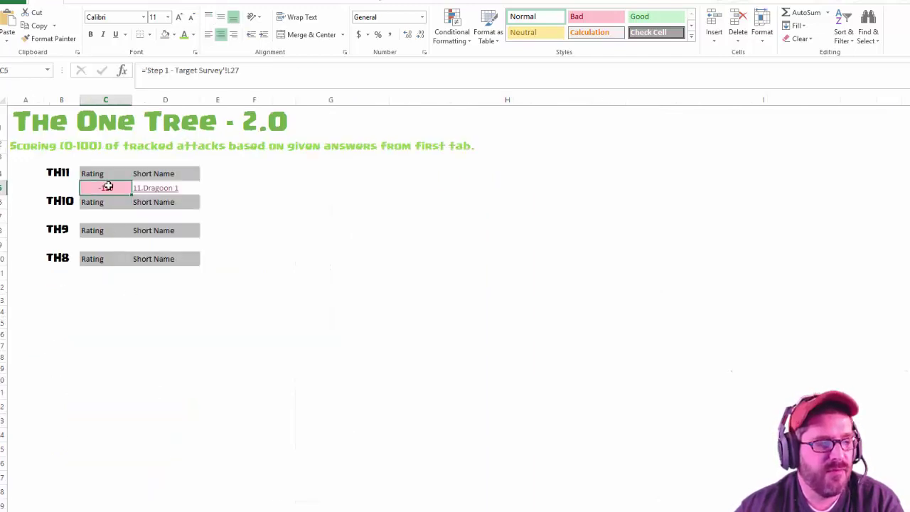
{"action": "key", "text": "ctrl+Page_Up"}
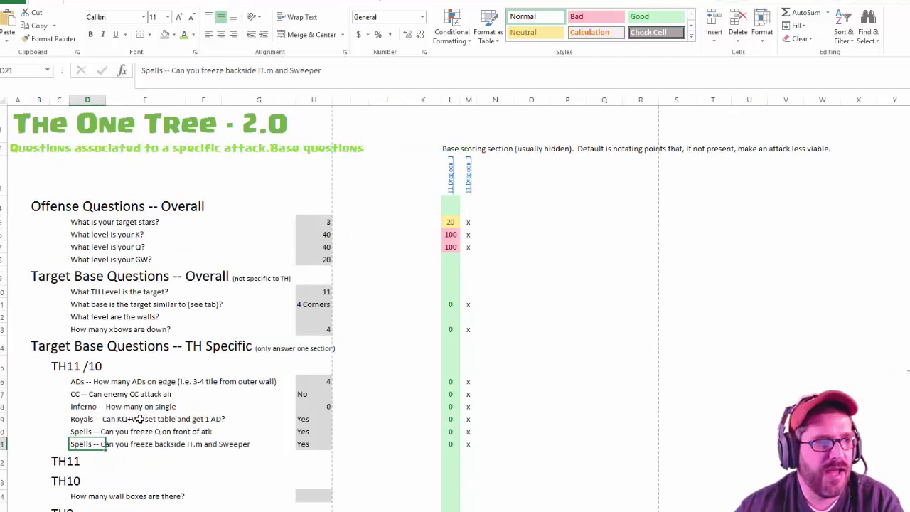
{"action": "left_click", "coordinate": [327, 234]}
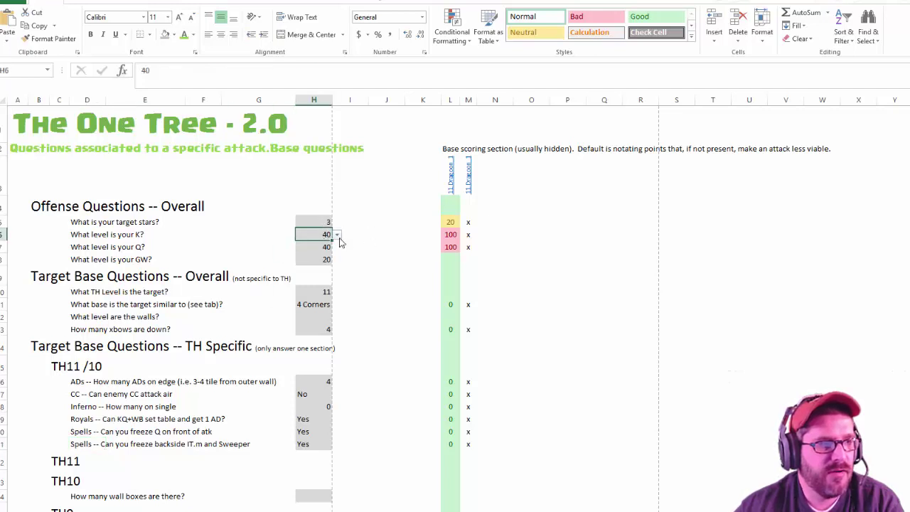
{"action": "left_click", "coordinate": [337, 235]}
{"action": "left_click", "coordinate": [337, 244]}
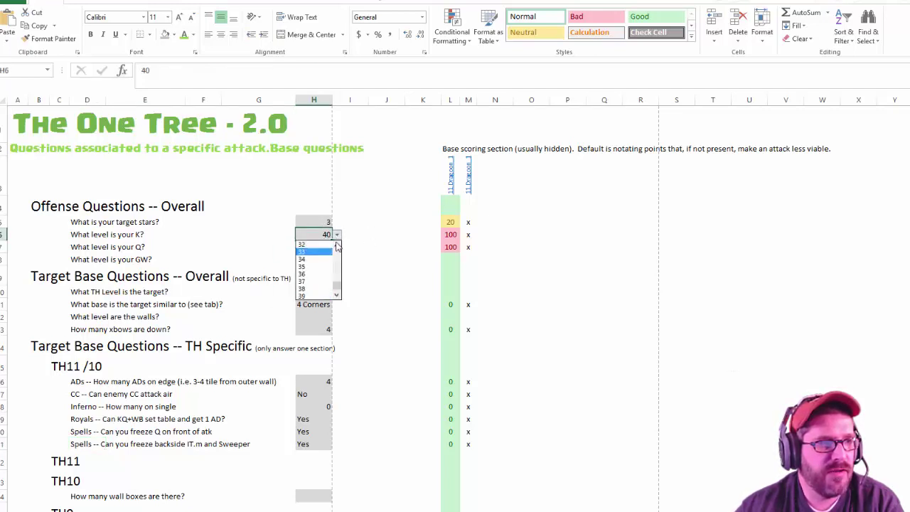
{"action": "key", "text": "Escape"}
{"action": "left_click", "coordinate": [450, 234]}
- Set the target stars answer to 2 in the overall offense questions
{"action": "left_click", "coordinate": [323, 222]}
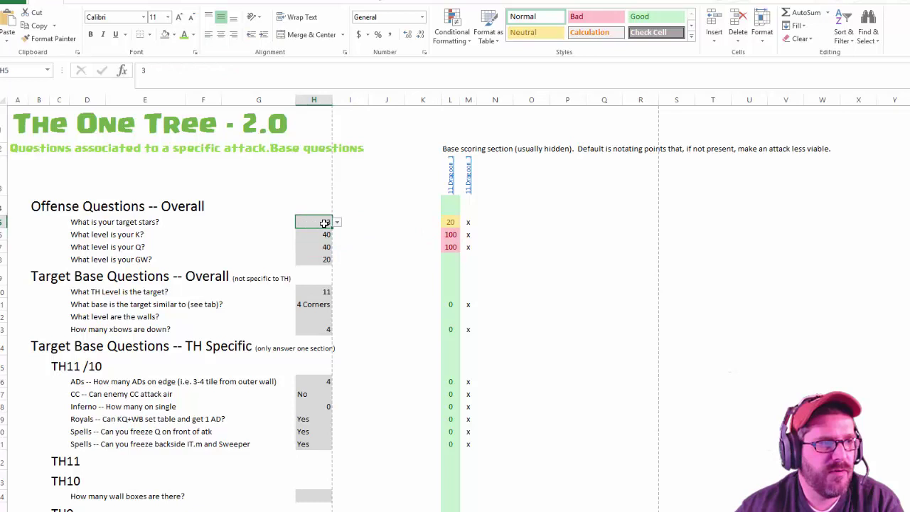
{"action": "left_click", "coordinate": [337, 222]}
{"action": "left_click", "coordinate": [328, 245]}
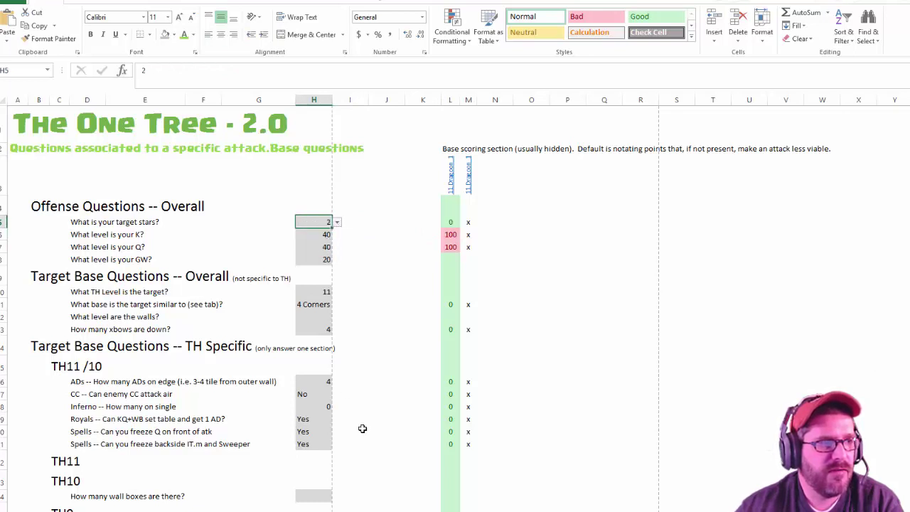
- Inspect the King's score formula, and set the King level to 26 and the Queen level to 24
{"action": "left_click", "coordinate": [451, 234]}
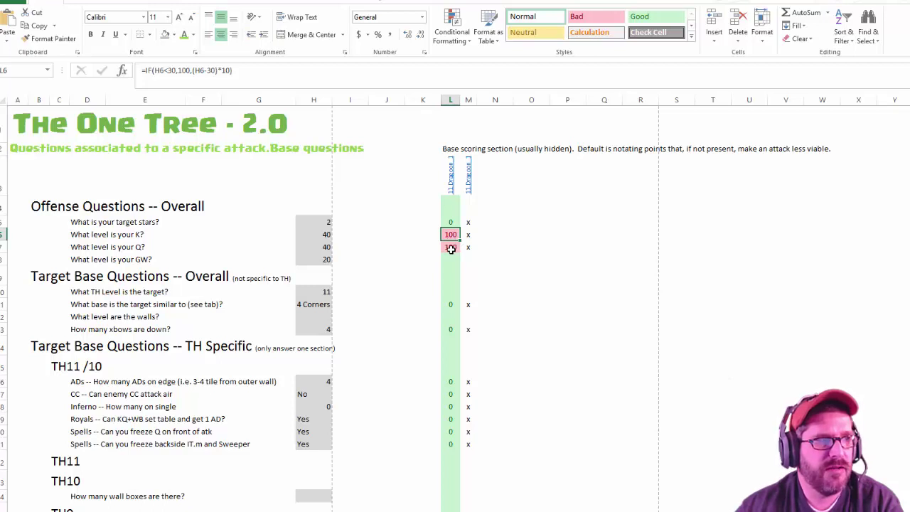
{"action": "left_click", "coordinate": [319, 234]}
{"action": "left_click", "coordinate": [337, 234]}
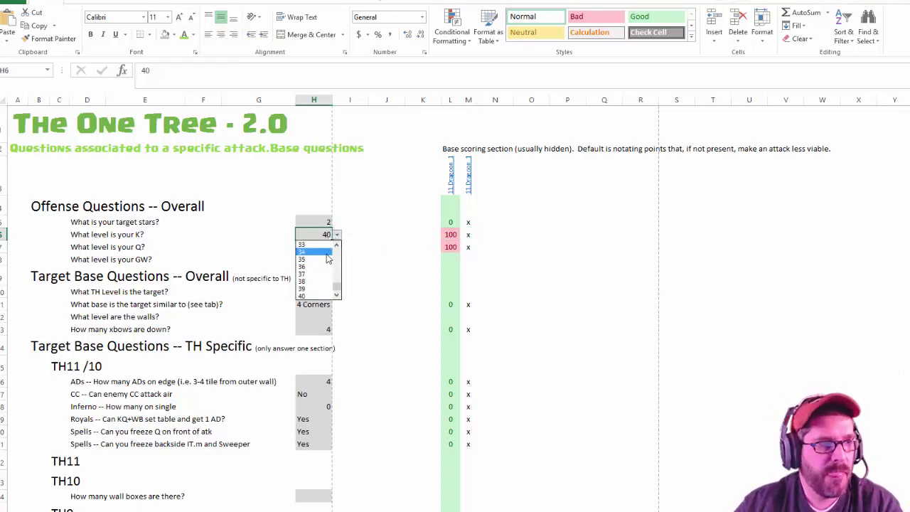
{"action": "scroll", "coordinate": [320, 260], "scroll_direction": "up", "scroll_amount": 3}
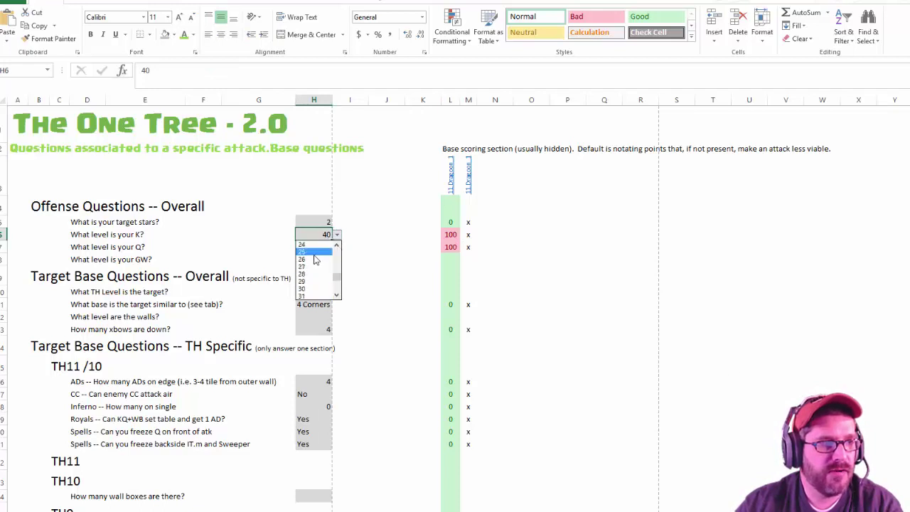
{"action": "left_click", "coordinate": [316, 260]}
{"action": "key", "text": "Right"}
{"action": "key", "text": "Down"}
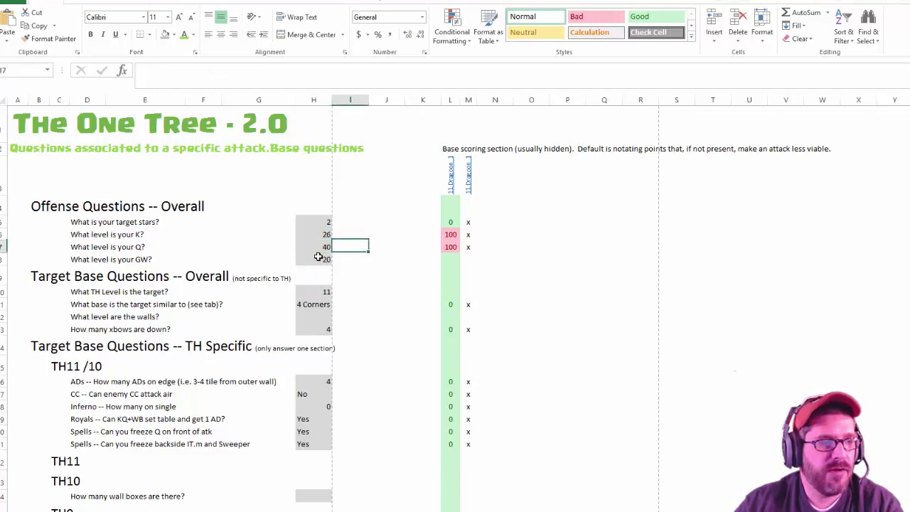
{"action": "key", "text": "Left"}
{"action": "type", "text": "24"}
{"action": "key", "text": "Return"}
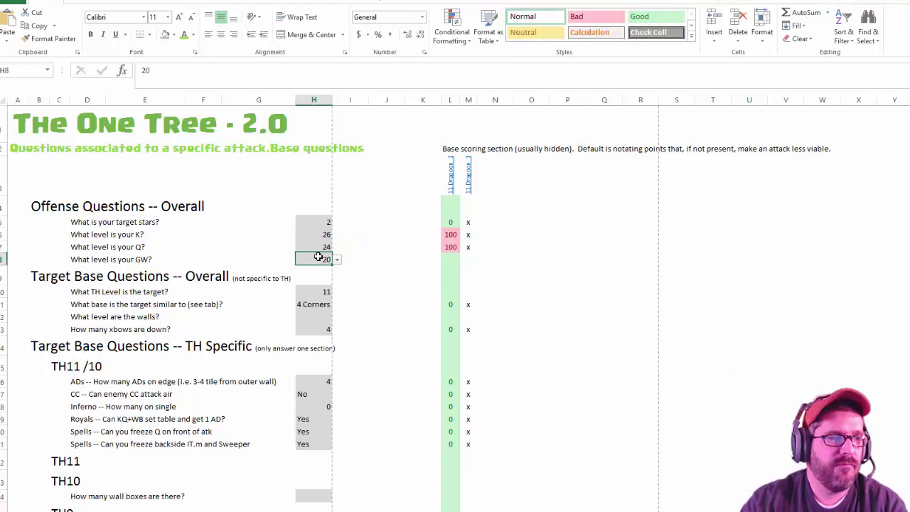
- Examine the target stars score formula, the Dragoon 1 rating and attack notes, and highlight the overall offense questions in the survey
{"action": "left_click", "coordinate": [450, 222]}
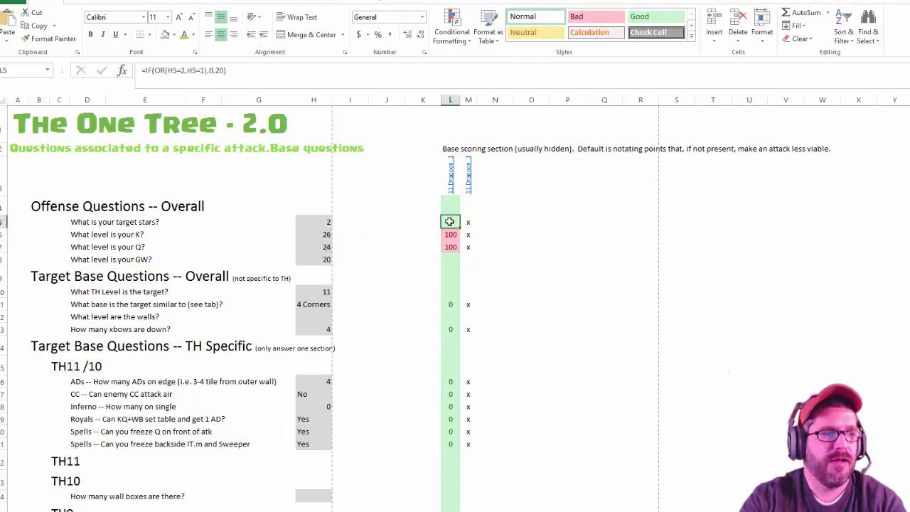
{"action": "key", "text": "ctrl+Page_Down"}
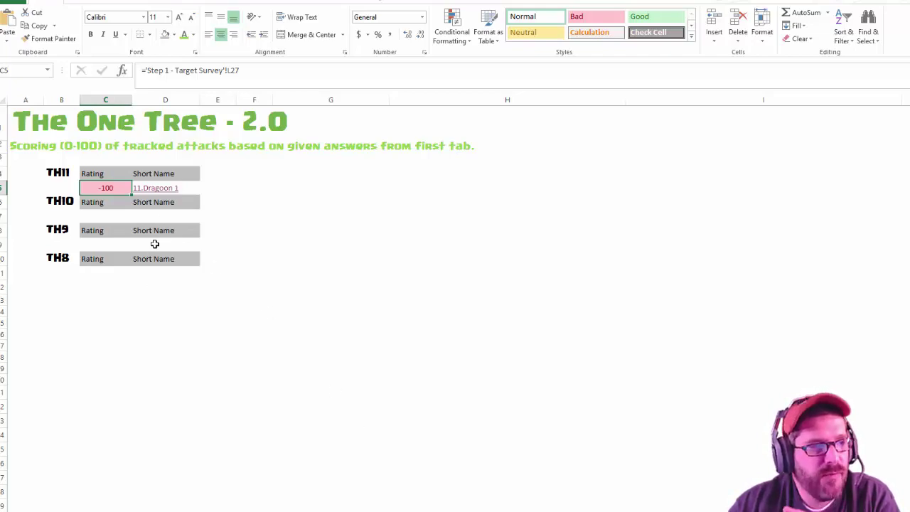
{"action": "key", "text": "ctrl+Page_Up"}
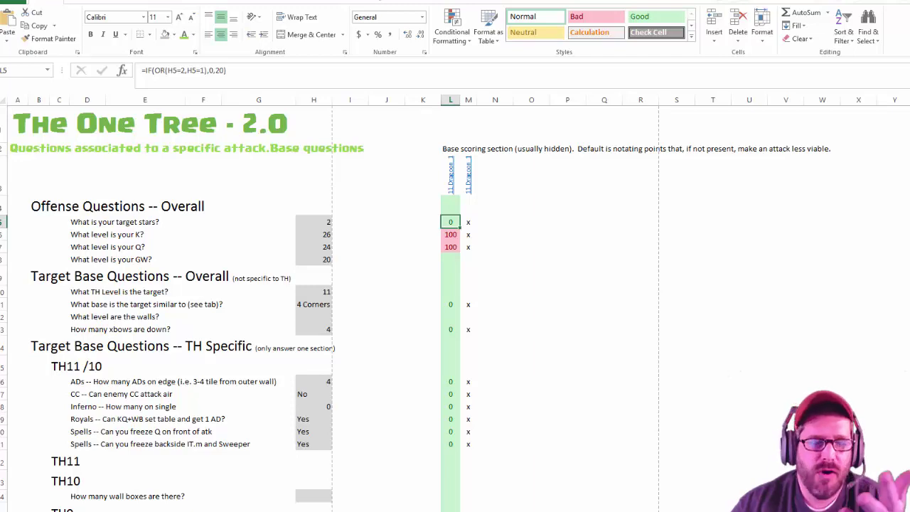
{"action": "key", "text": "ctrl+Page_Down"}
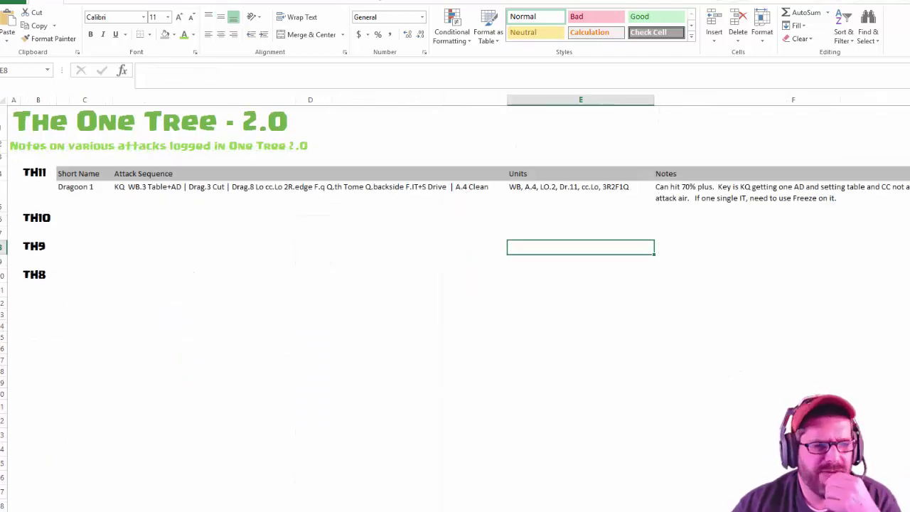
{"action": "key", "text": "ctrl+Page_Up"}
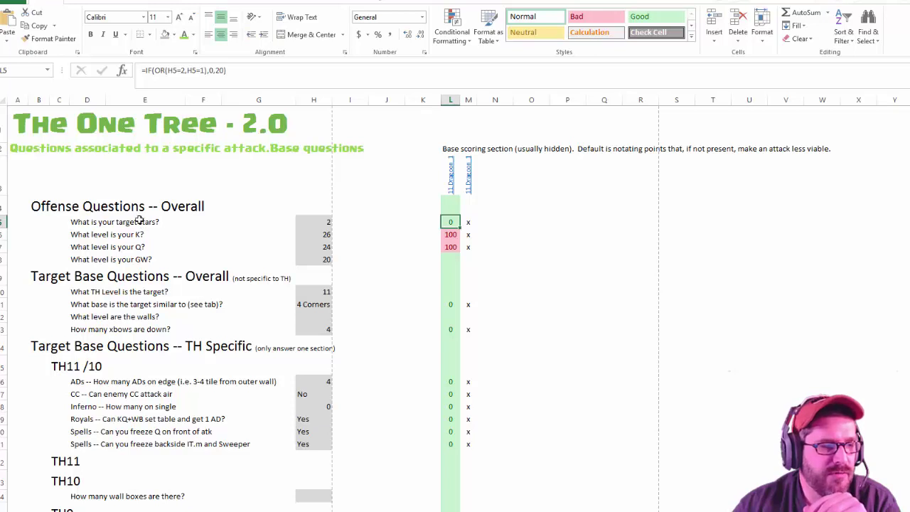
{"action": "left_click_drag", "start_coordinate": [139, 221], "coordinate": [132, 261]}
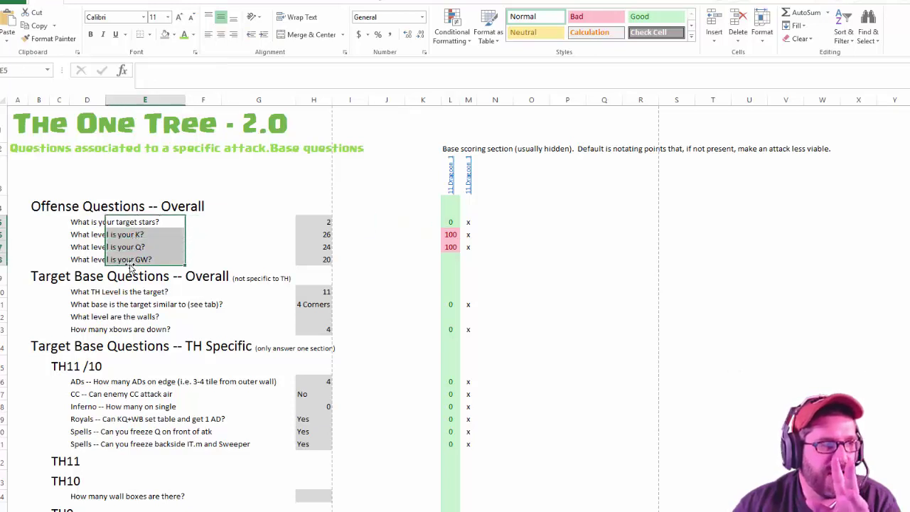
- Highlight the overall and TH11/10 target base questions in the survey, and open the 11.Dragoon 1 attack notes from the scoring sheet
{"action": "left_click_drag", "start_coordinate": [107, 290], "coordinate": [108, 332]}
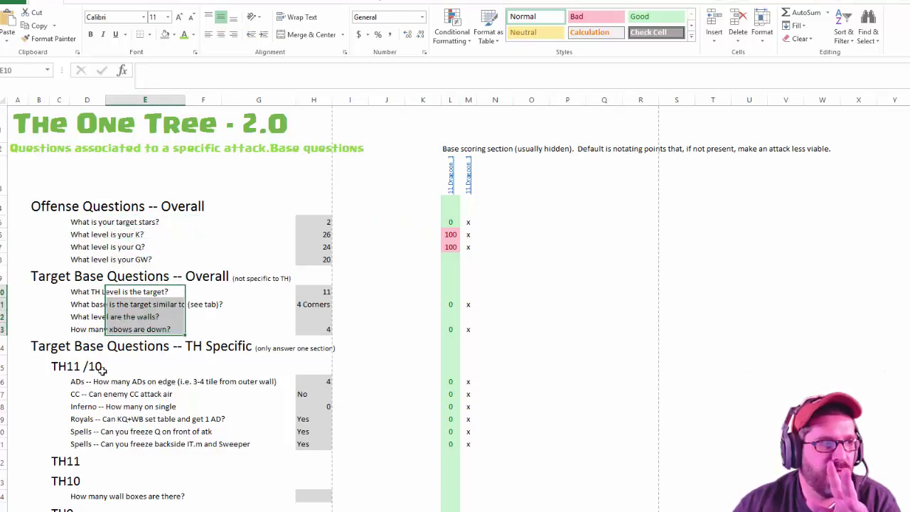
{"action": "left_click_drag", "start_coordinate": [99, 381], "coordinate": [105, 446]}
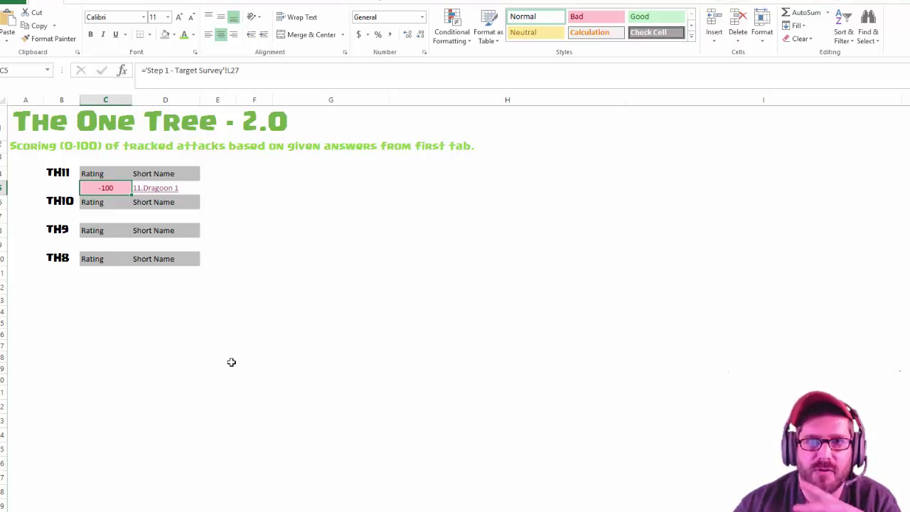
{"action": "left_click", "coordinate": [229, 190]}
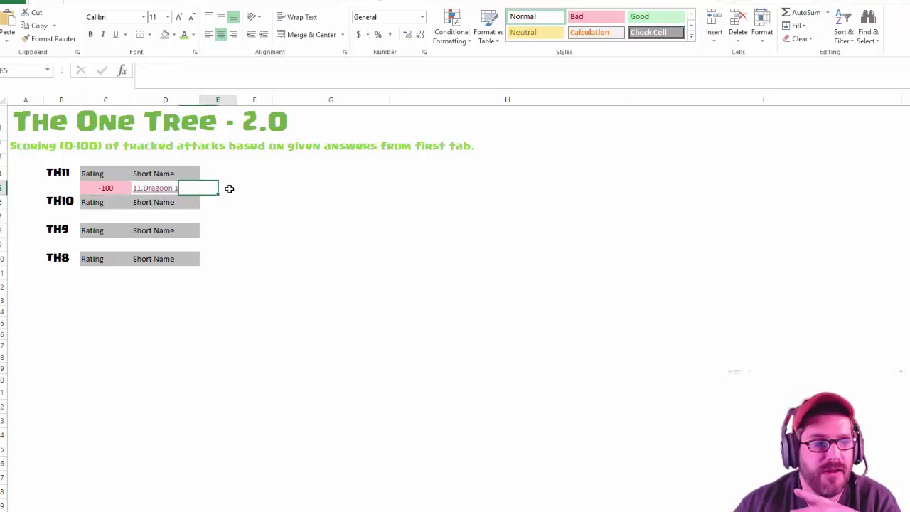
{"action": "left_click", "coordinate": [147, 191]}
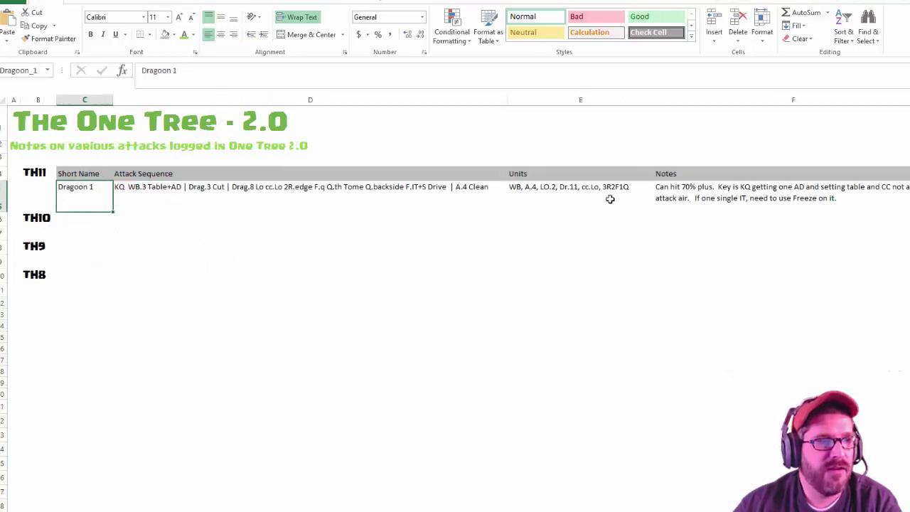
- Review the attack sequence, units and notes recorded for the Dragoon 1 attack
{"action": "left_click", "coordinate": [663, 191]}
{"action": "left_click", "coordinate": [601, 188]}
{"action": "left_click", "coordinate": [193, 198]}
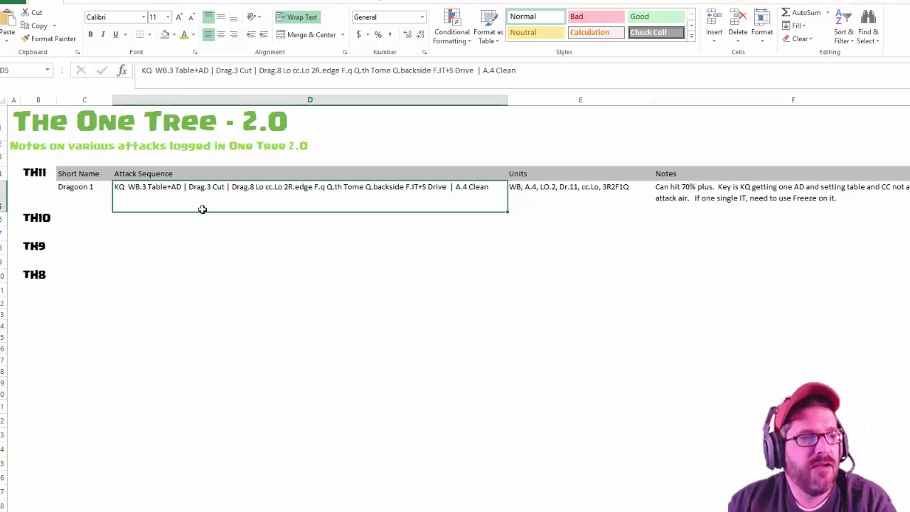
{"action": "key", "text": "Right"}
{"action": "key", "text": "Right"}
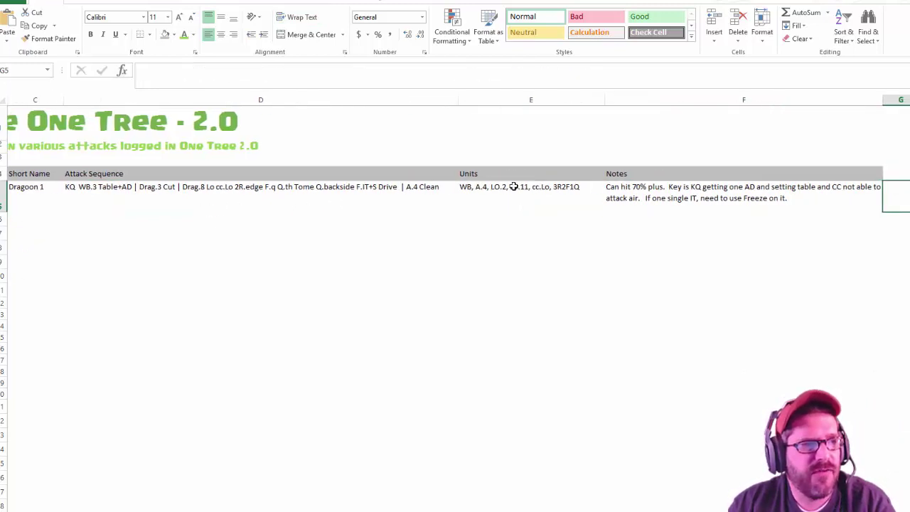
{"action": "left_click", "coordinate": [515, 186]}
{"action": "left_click", "coordinate": [638, 199]}
{"action": "left_click", "coordinate": [528, 191]}
{"action": "left_click", "coordinate": [276, 191]}
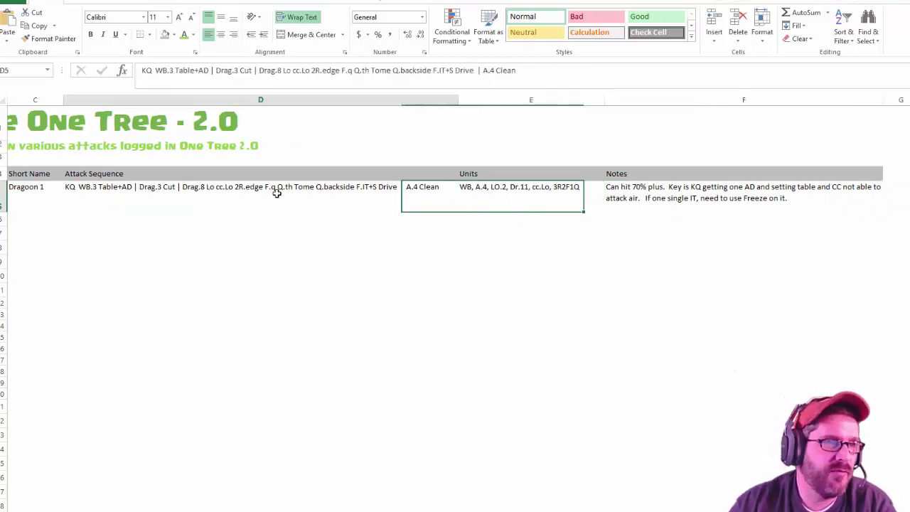
{"action": "left_click", "coordinate": [640, 201]}
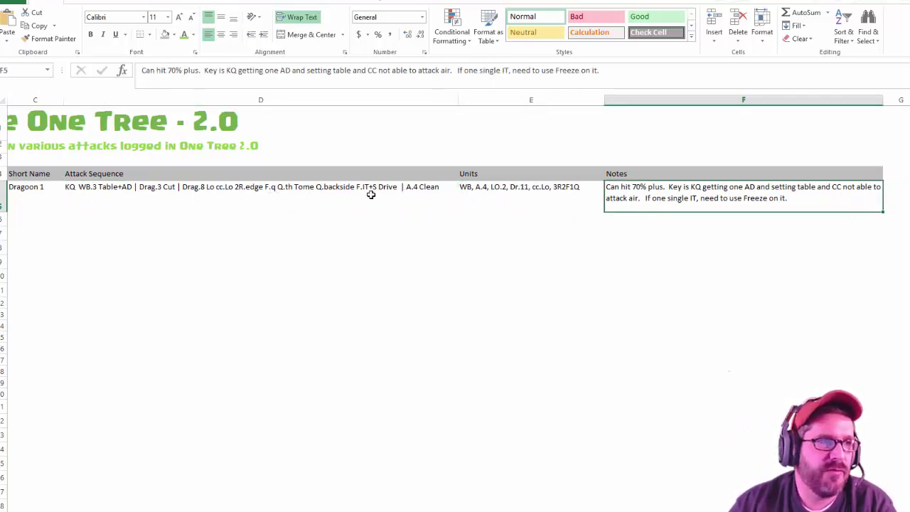
- Narrow the Attack Sequence column so the Dragoon 1 sequence wraps onto two lines and the Notes column fits in view
{"action": "left_click", "coordinate": [444, 100]}
{"action": "left_click_drag", "start_coordinate": [458, 99], "coordinate": [340, 103]}
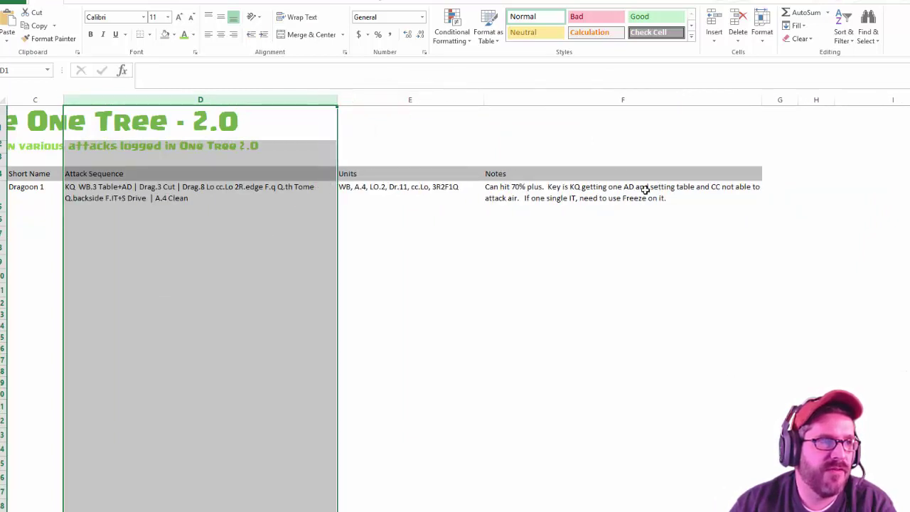
{"action": "left_click", "coordinate": [710, 178]}
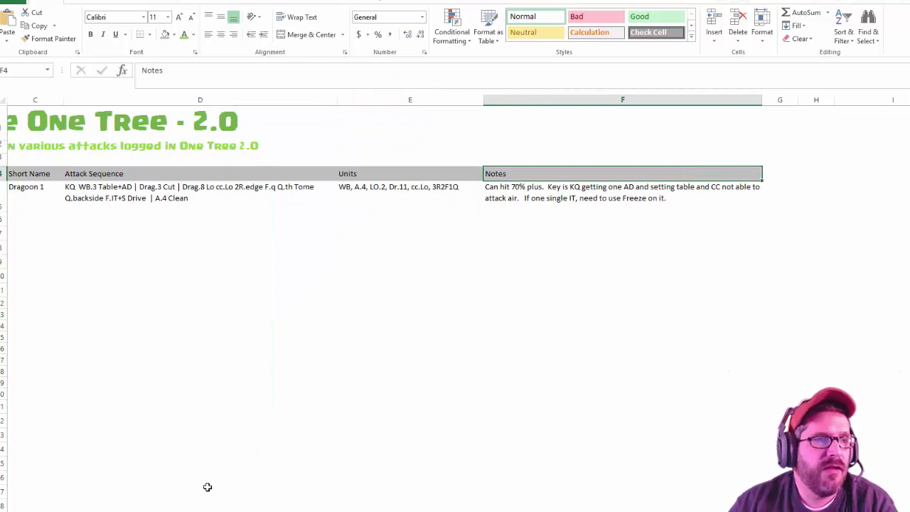
{"action": "scroll", "coordinate": [511, 505], "scroll_direction": "left", "scroll_amount": 2}
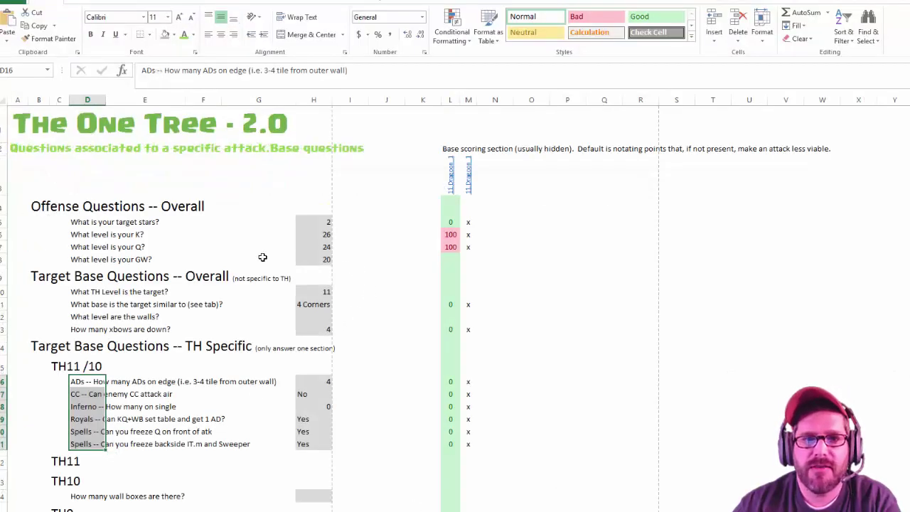
- Return to the target survey and examine the target stars scoring marker and the King level question
{"action": "left_click", "coordinate": [468, 222]}
{"action": "left_click", "coordinate": [169, 234]}
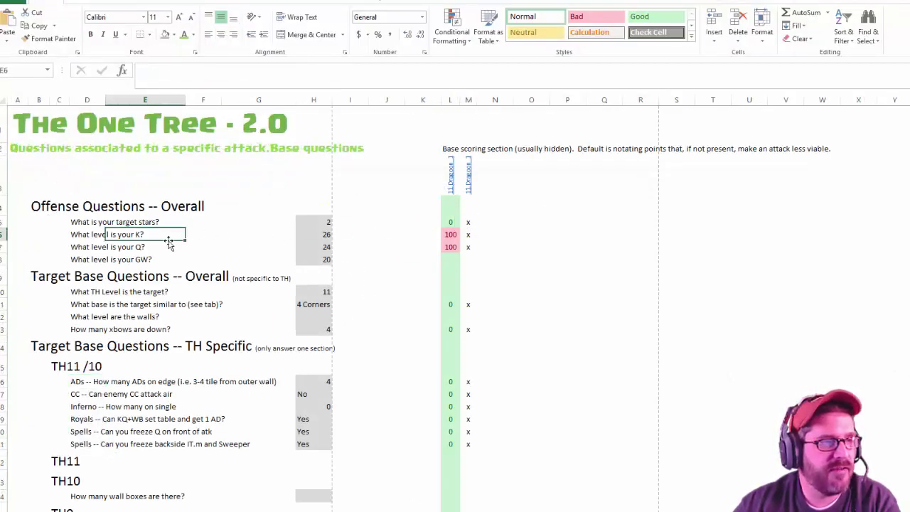